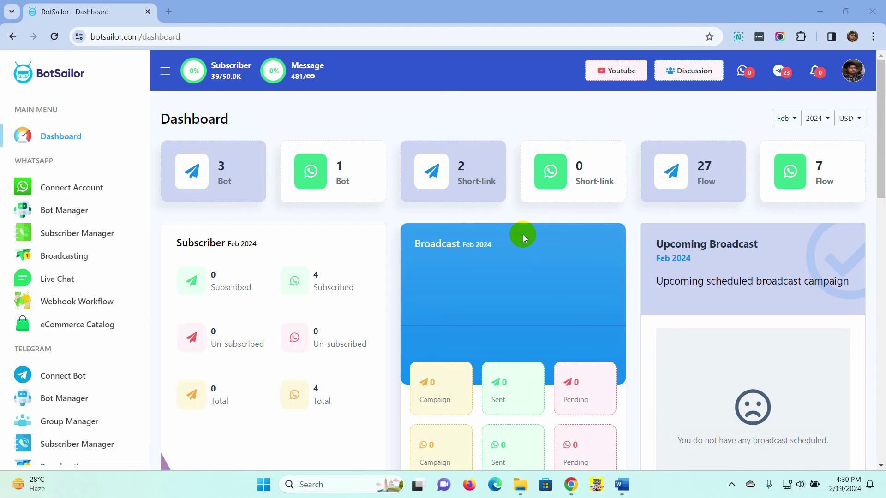
Step: Open The White bot's WhatsApp Bot Manager and review its Action Buttons settings
click(63, 213)
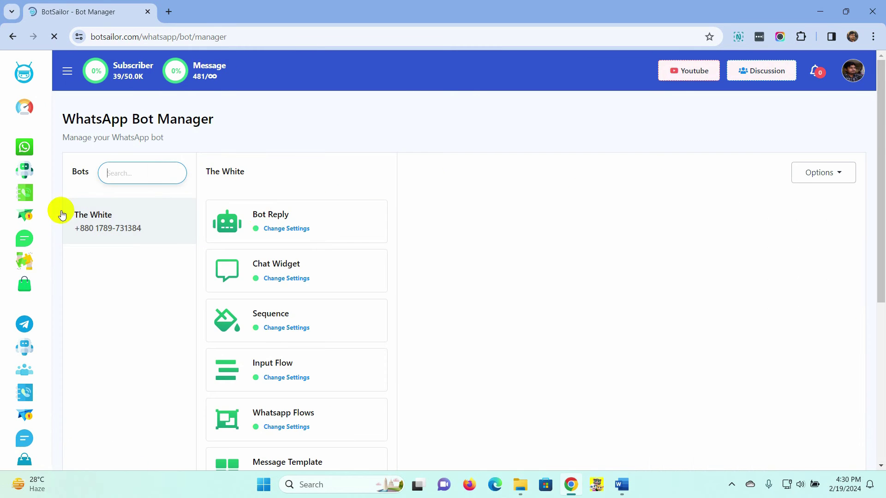
scroll(327, 238, down, 6)
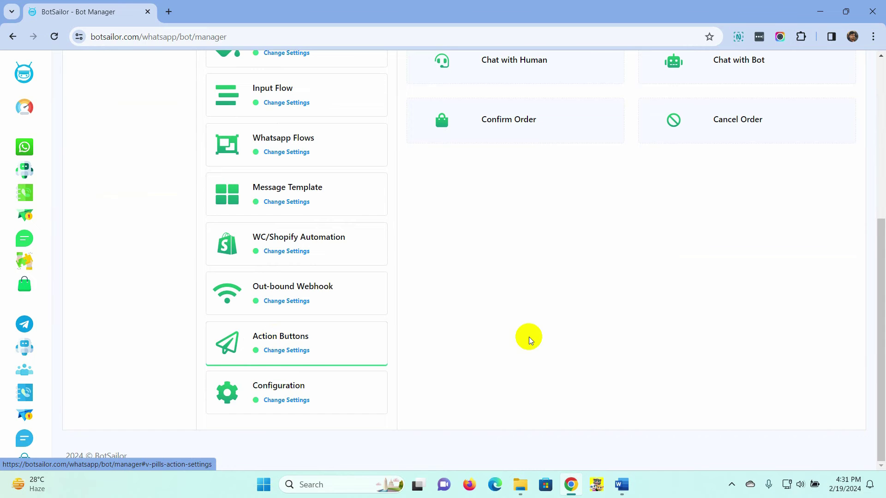
scroll(523, 336, up, 6)
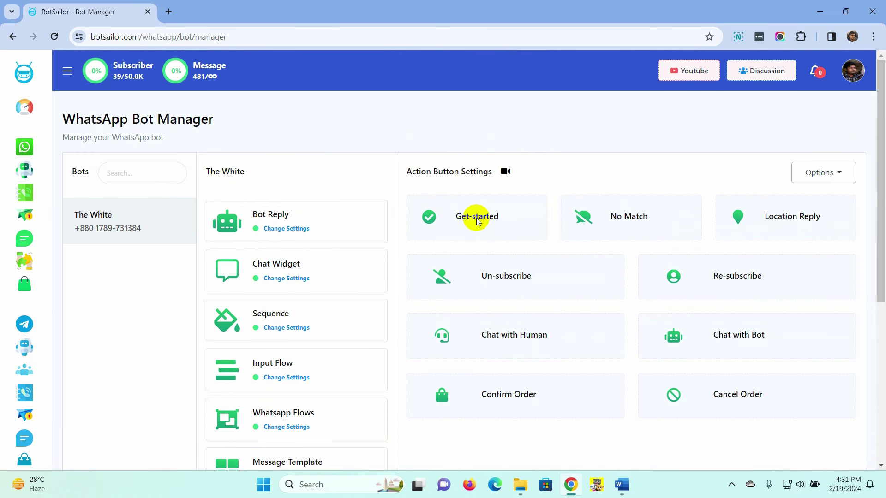
Step: Open the Get-started flow, tidy the node layout and re-save the welcome Text message
click(477, 222)
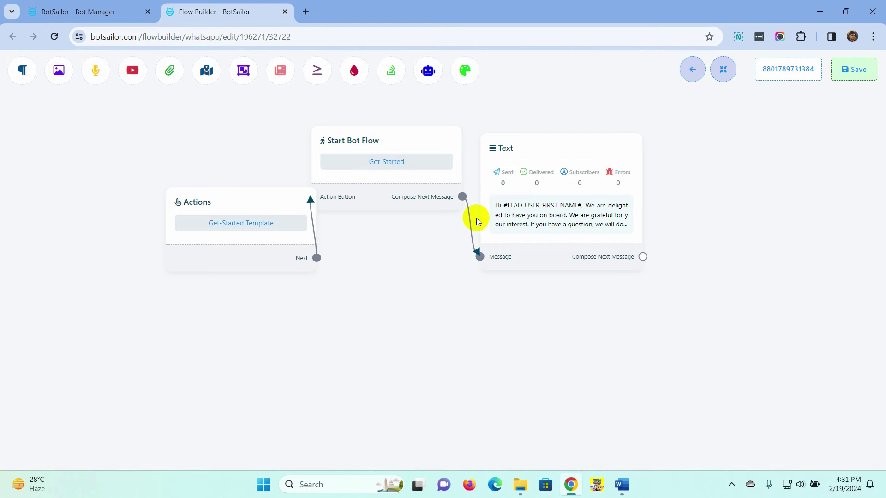
drag(275, 202, 209, 191)
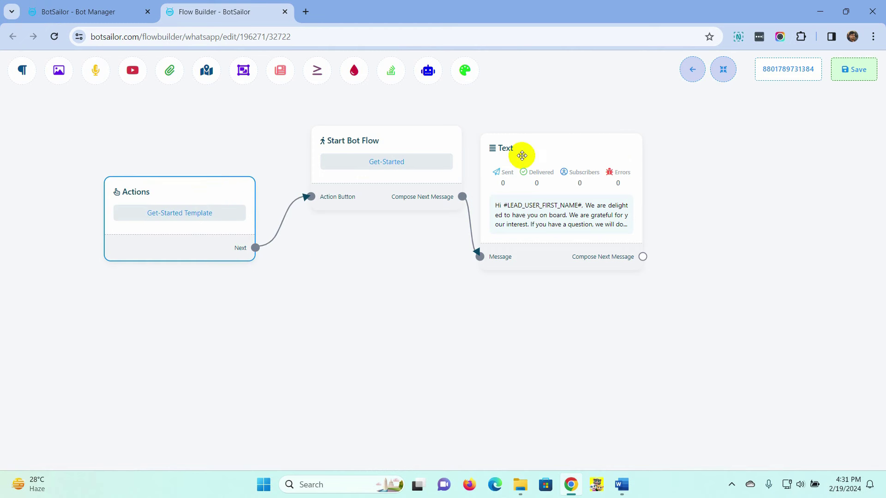
drag(407, 144, 392, 159)
drag(534, 179, 538, 172)
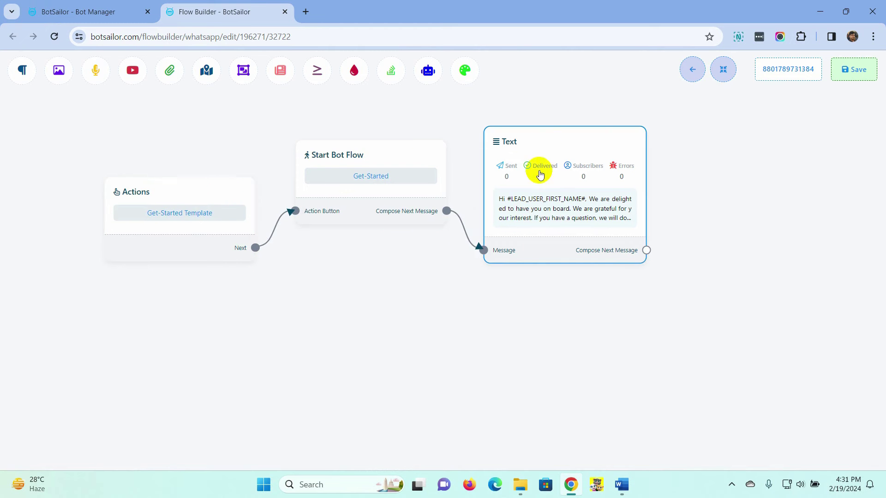
double_click(554, 211)
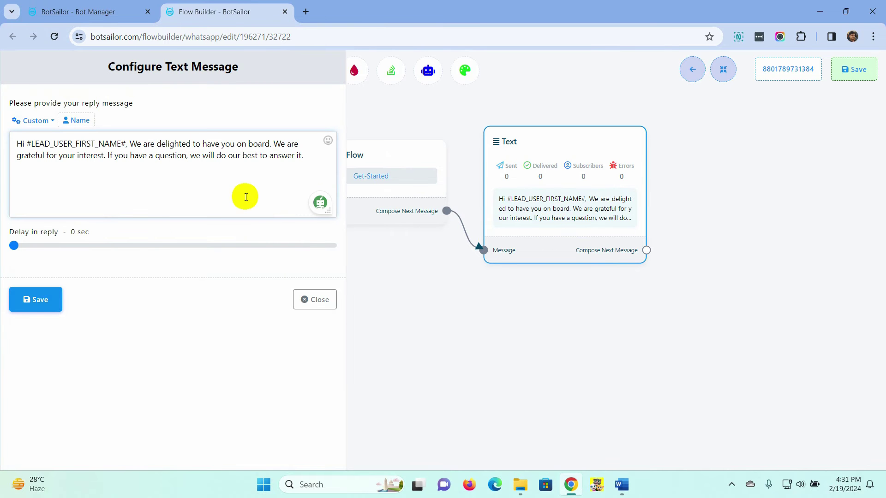
click(38, 300)
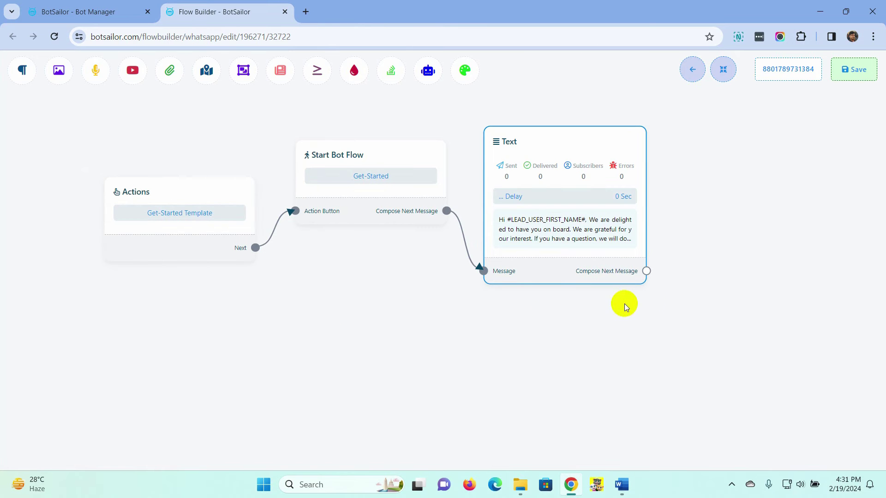
Step: Chain an Image node with an uploaded photo after the welcome text and save the flow
drag(647, 276, 685, 160)
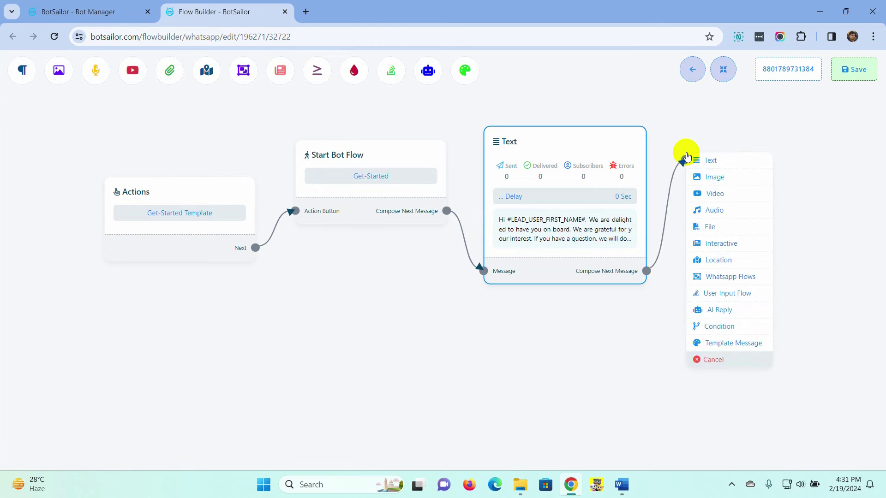
click(722, 185)
drag(793, 256, 746, 211)
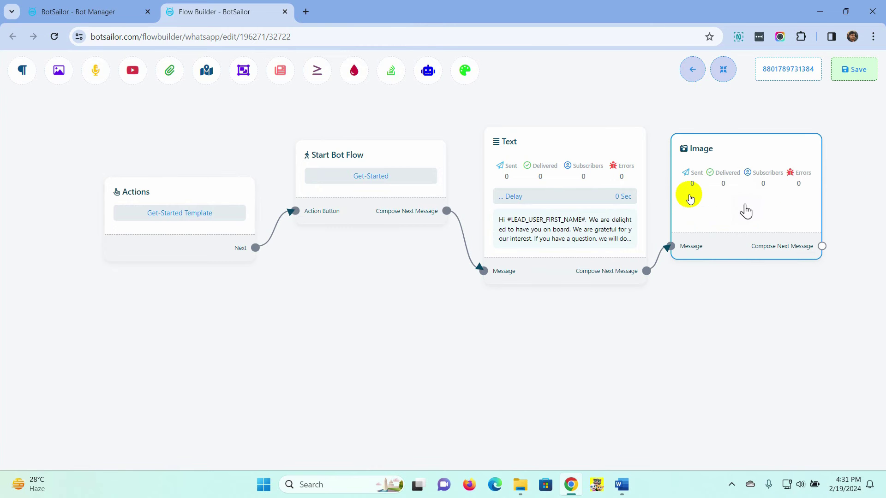
double_click(745, 206)
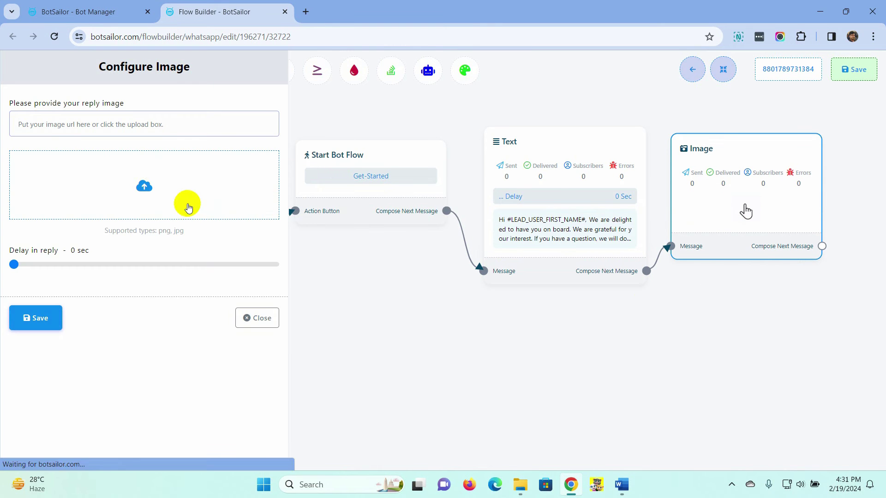
click(147, 189)
click(288, 276)
click(673, 382)
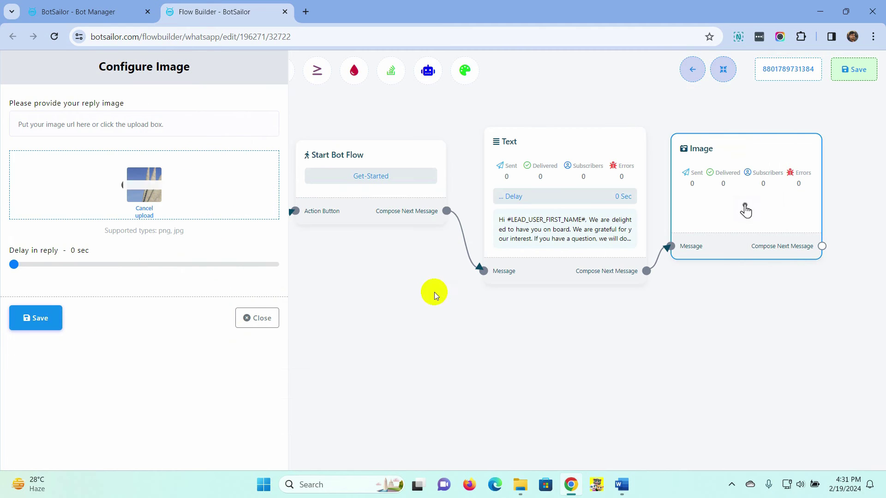
click(41, 321)
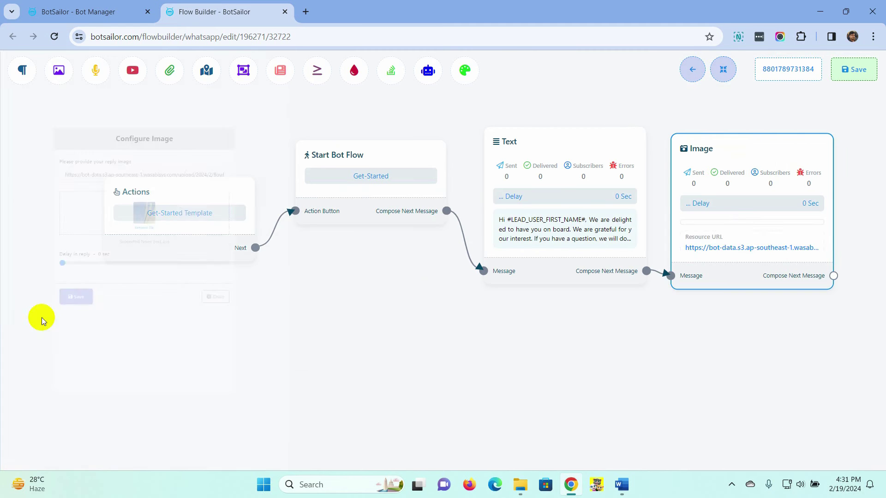
click(856, 74)
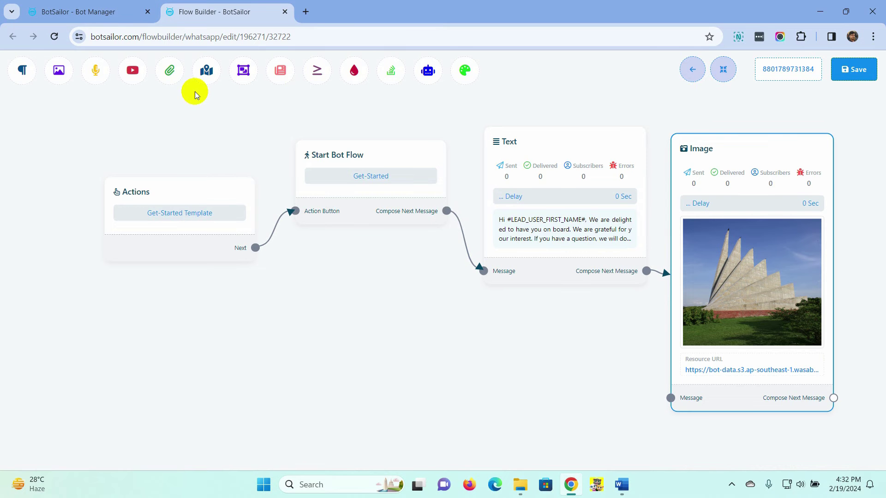
Step: Go from Connect Account to the number's Automations settings in WhatsApp Manager
click(285, 12)
click(25, 147)
scroll(202, 146, down, 8)
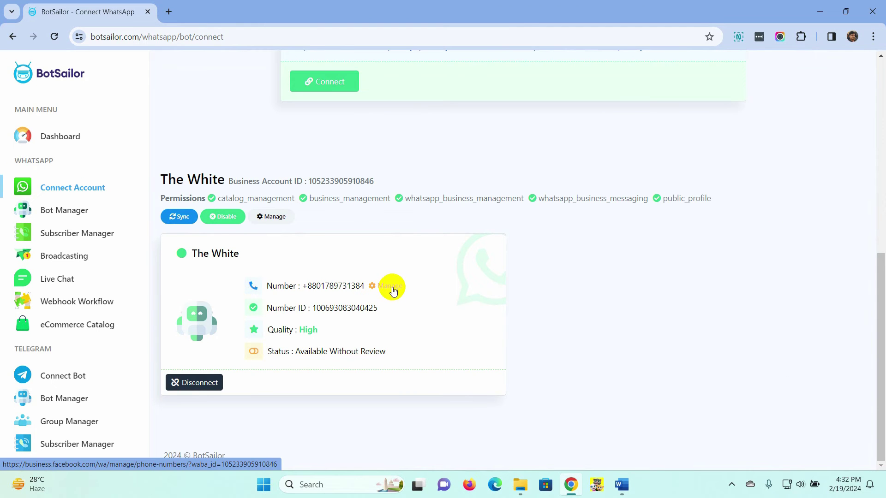
click(392, 287)
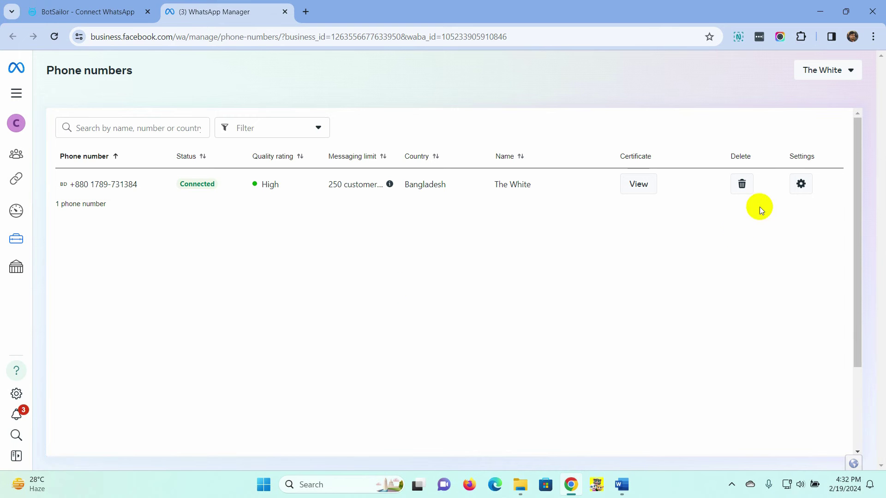
click(801, 184)
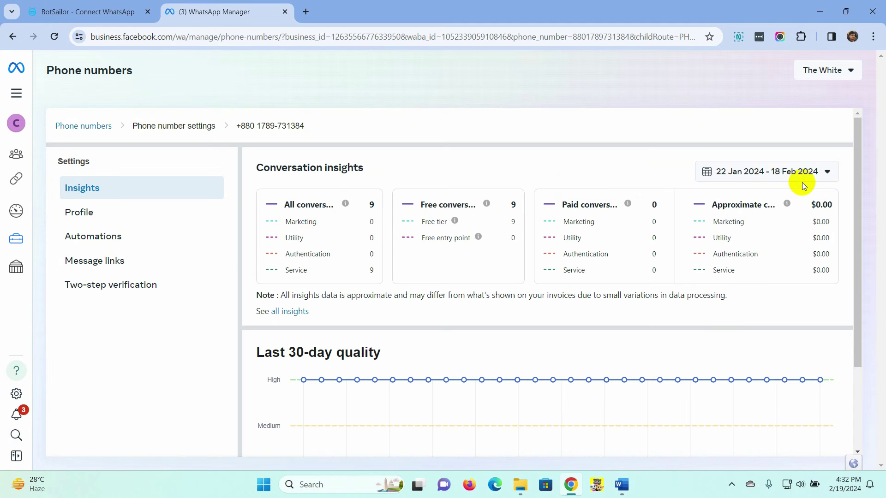
click(105, 242)
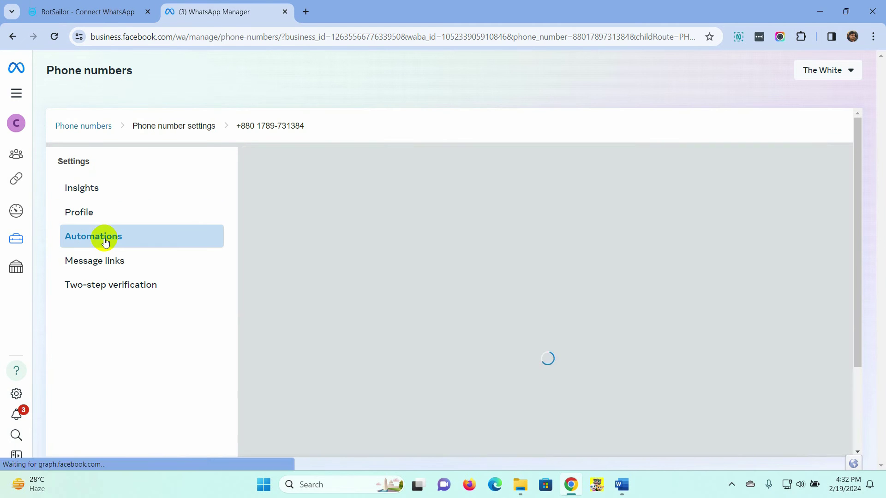
Step: Turn on Welcome messages for the business phone number
drag(278, 199, 370, 202)
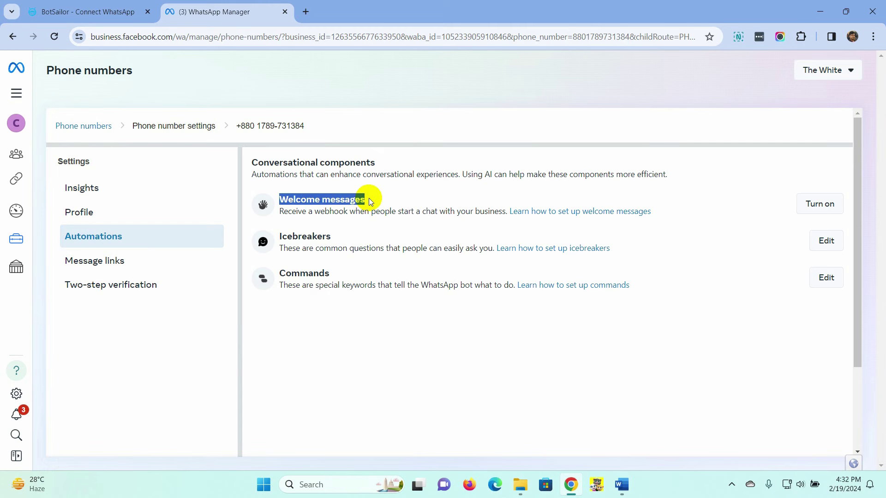
click(824, 209)
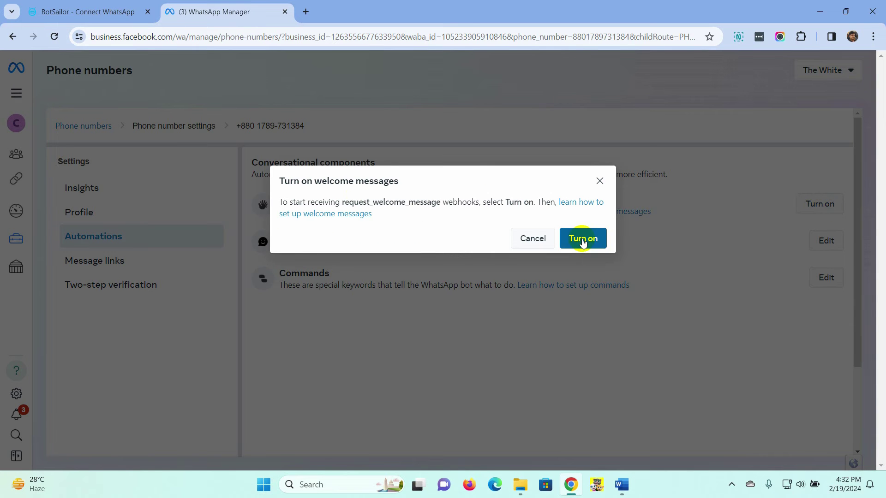
click(582, 239)
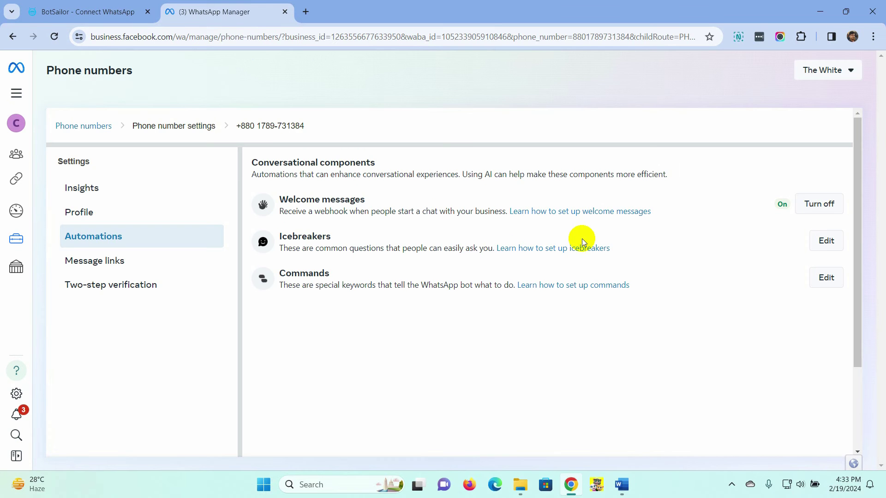
drag(276, 237, 336, 237)
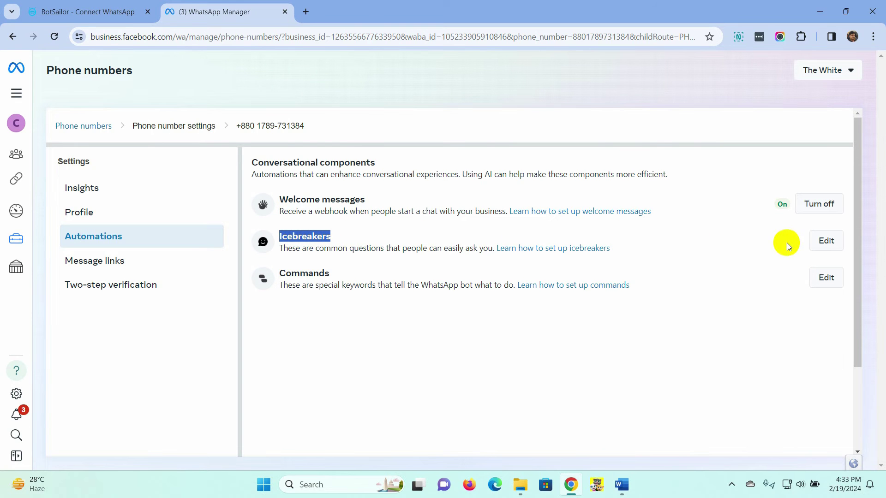
Step: Add and save the icebreakers 'Where are you located?' and 'What are your opening hours?'
click(828, 241)
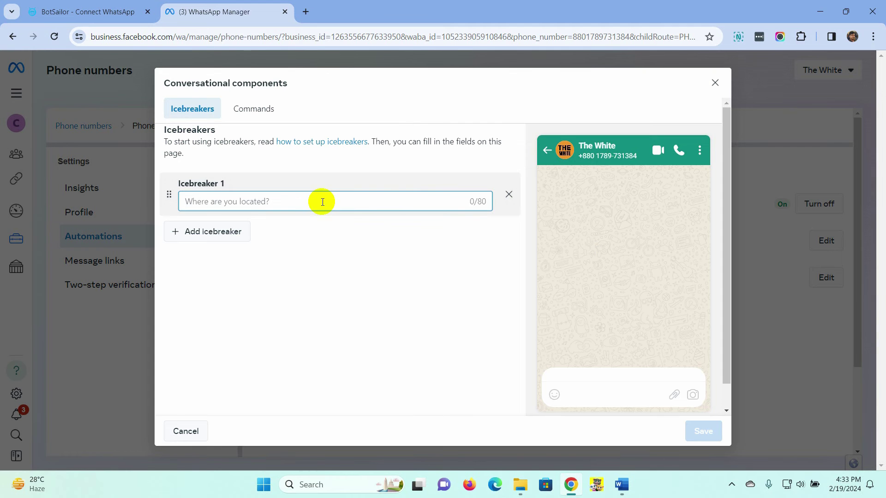
text(Where are you located?)
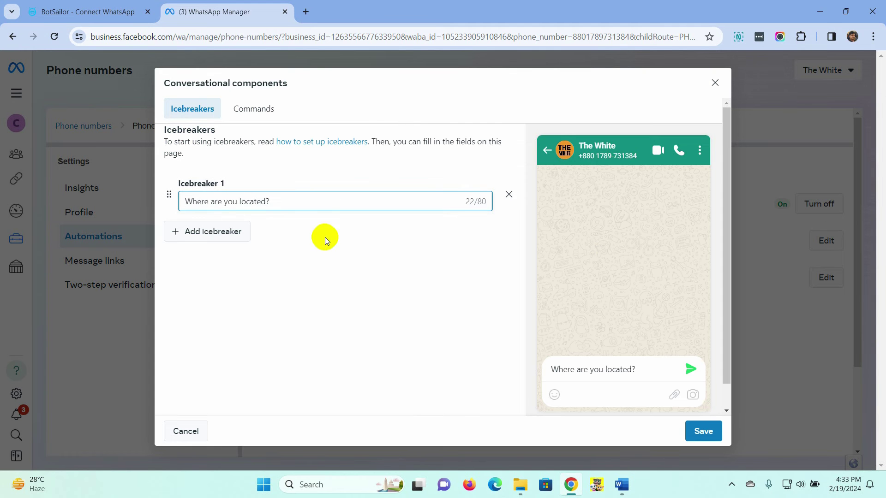
click(325, 230)
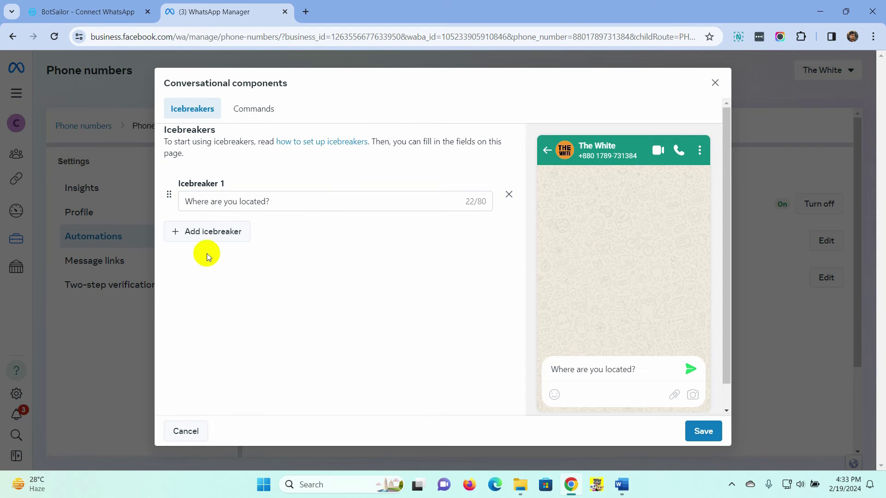
click(209, 235)
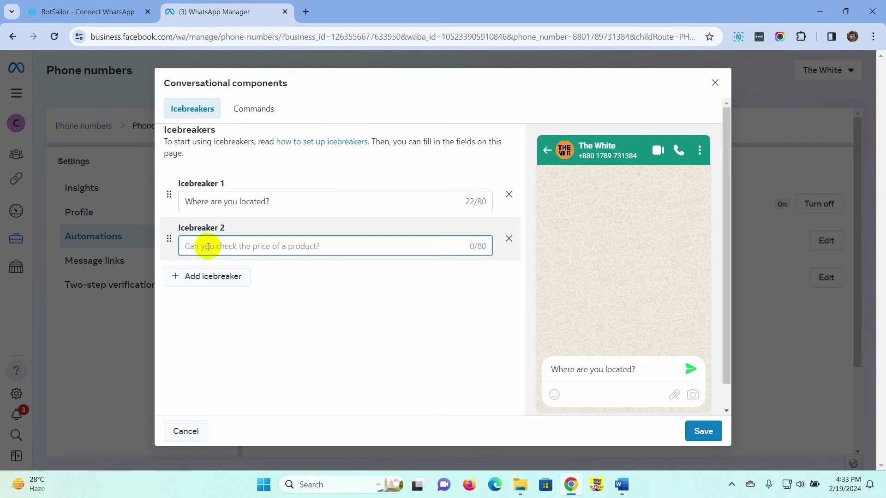
text(What are your opening hours?)
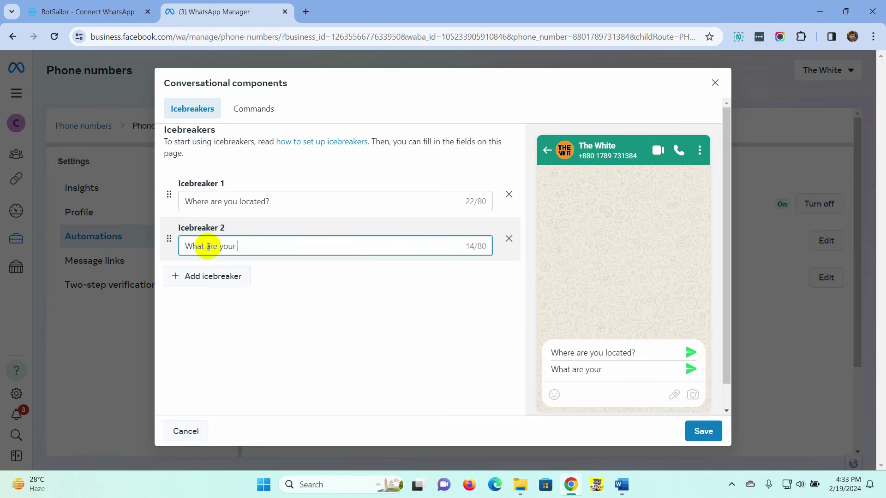
click(388, 314)
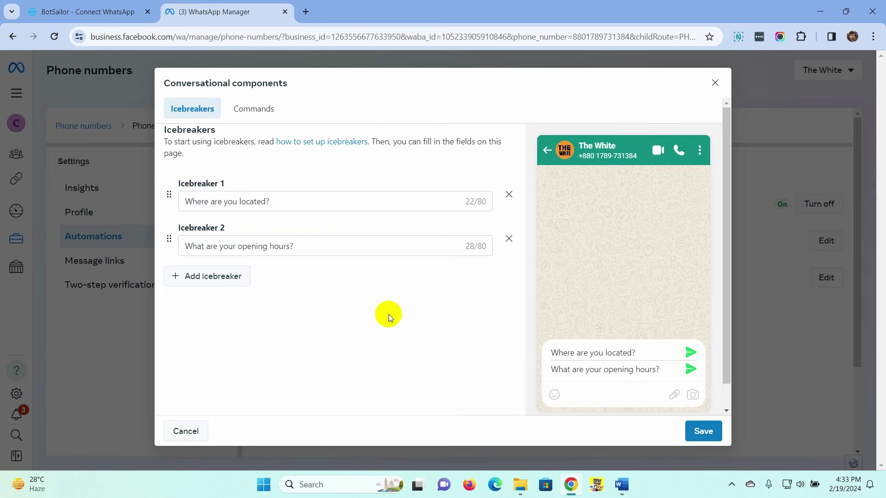
click(705, 432)
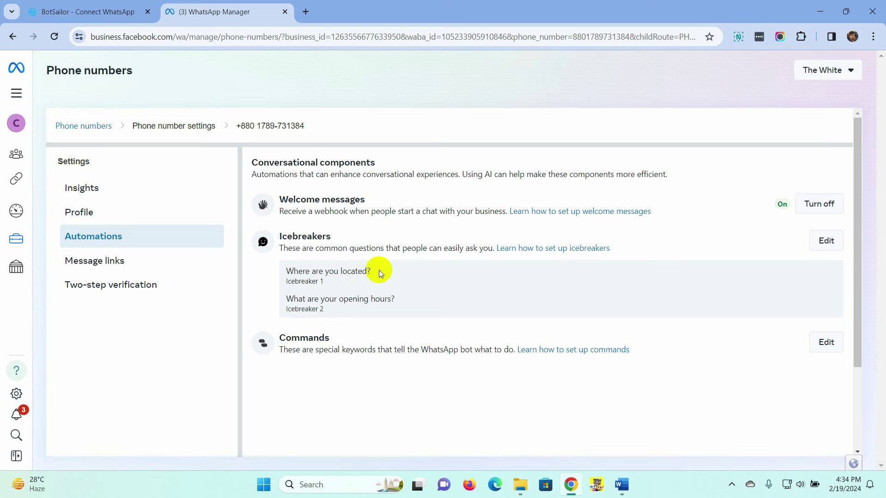
Step: Copy the first icebreaker and return to the BotSailor WhatsApp Bot Manager
drag(376, 271, 288, 271)
key(ctrl+c)
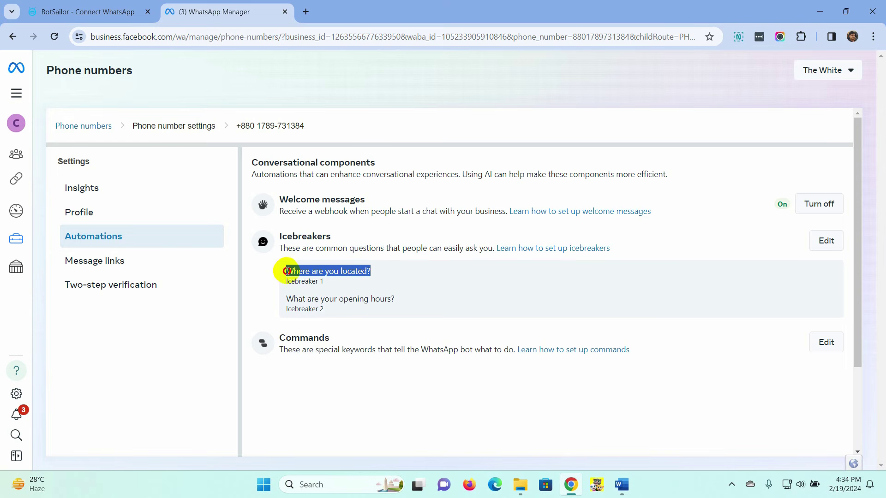
click(80, 12)
click(61, 211)
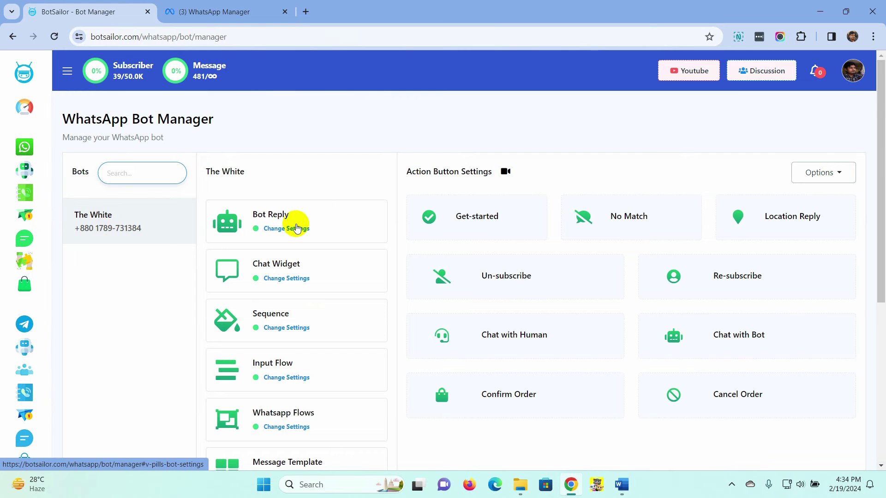
Step: Create a bot reply flow titled Icebreaker Question 1 with keyword 'Where are you located?'
click(296, 228)
click(826, 215)
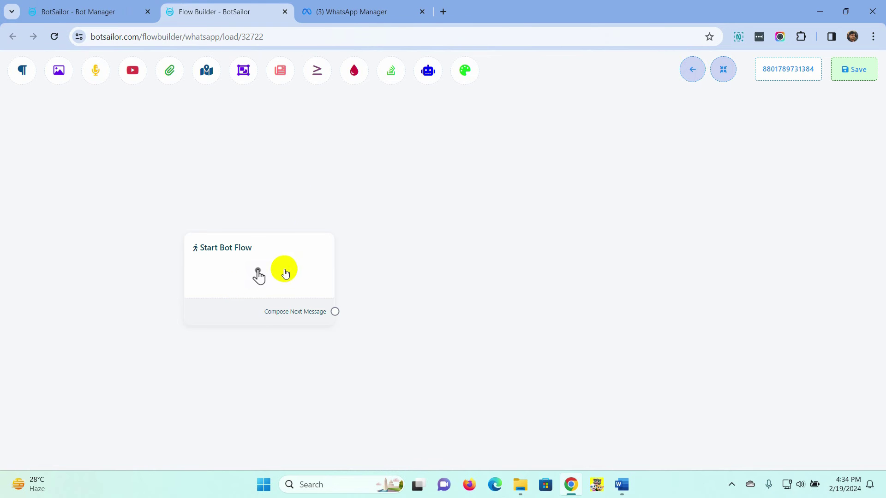
double_click(287, 272)
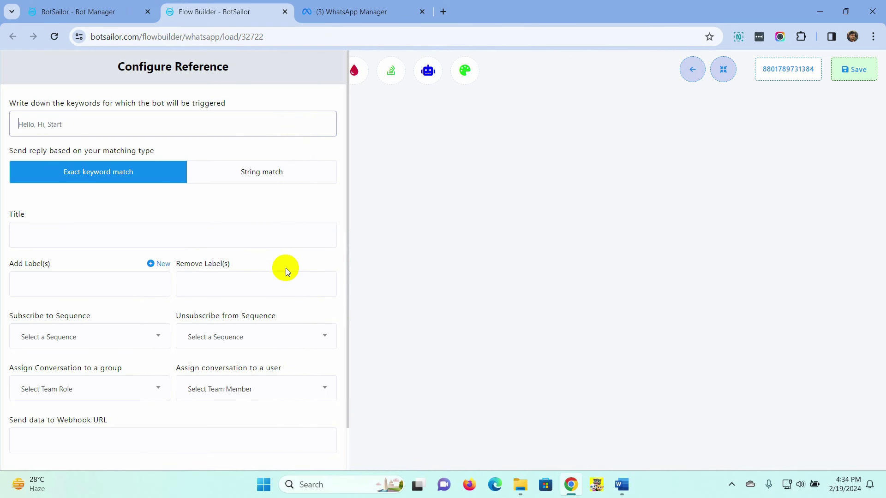
click(71, 124)
key(ctrl+v)
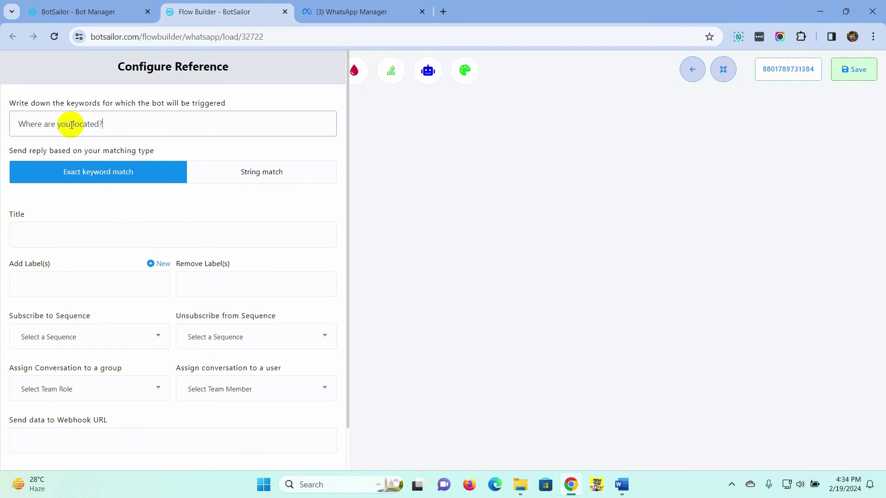
click(53, 233)
text(Icre)
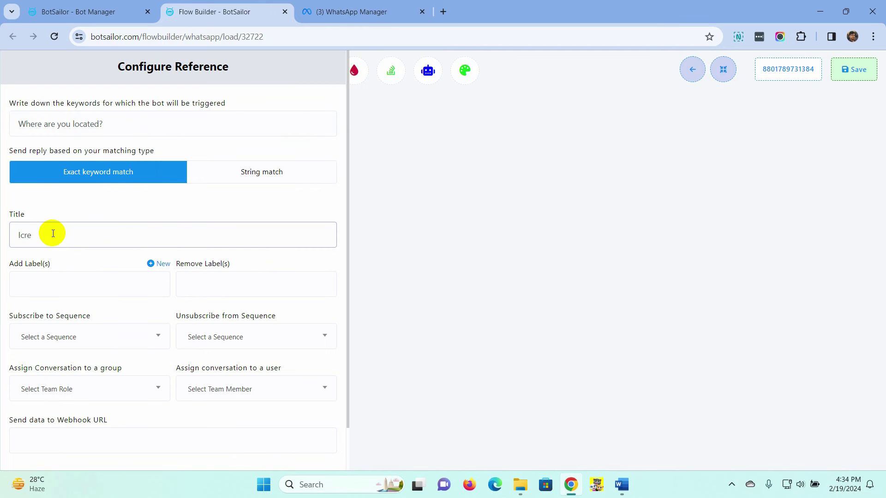
scroll(52, 234, down, 2)
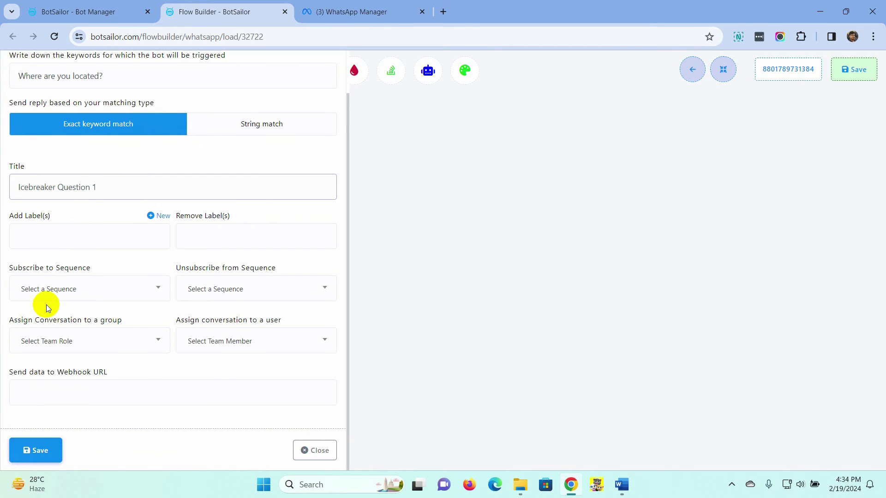
click(38, 454)
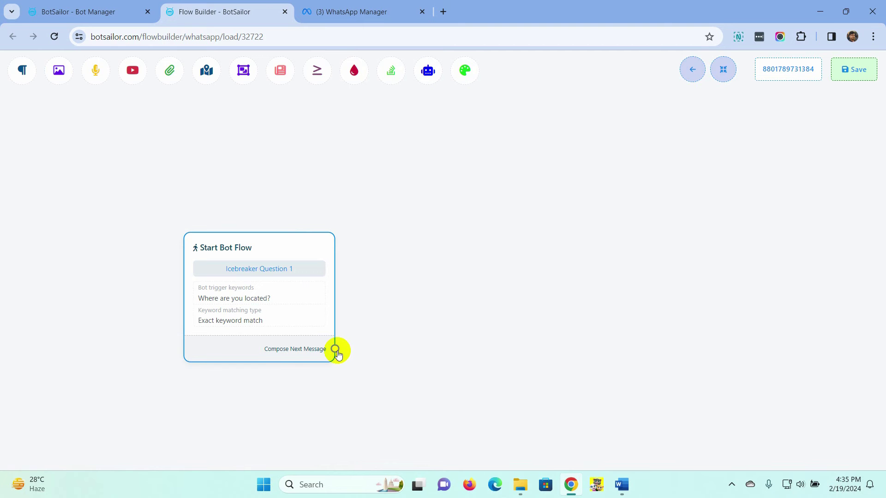
Step: Connect a Text reply 'We are located in Rajshahi, Bangladesh.' and save the flow
drag(336, 349, 377, 231)
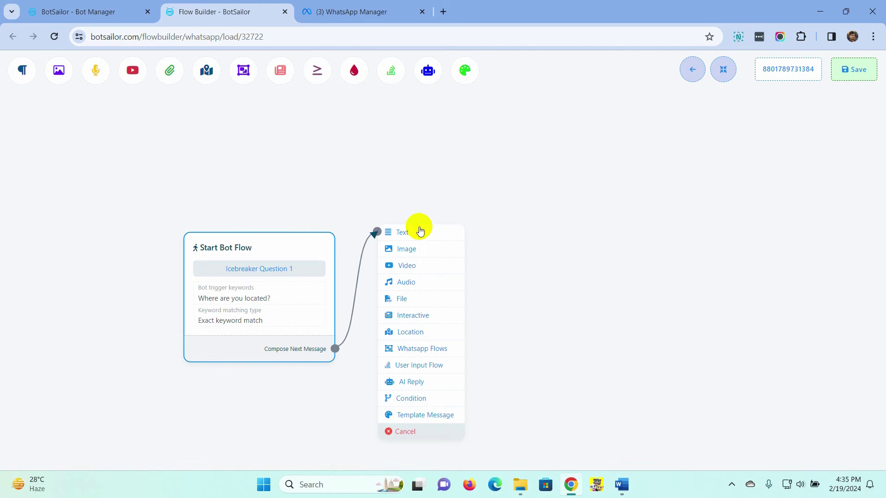
click(416, 236)
drag(491, 310, 465, 274)
double_click(465, 274)
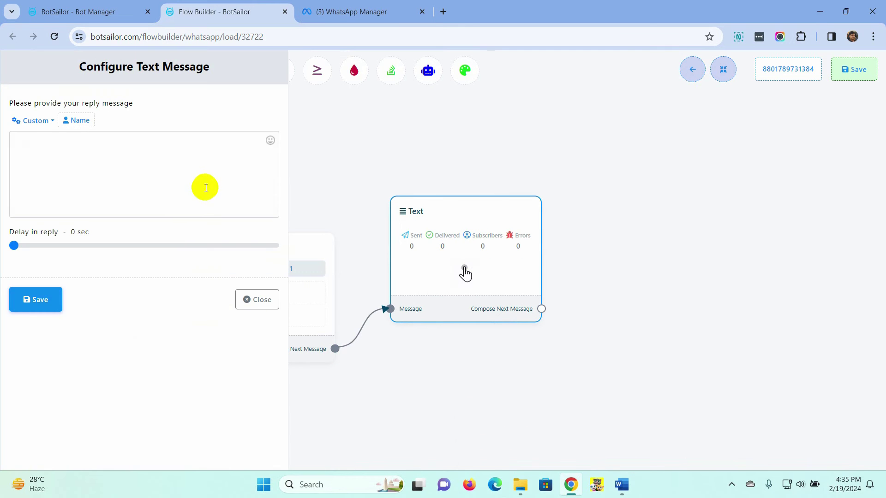
click(148, 153)
text(We are located in Rajshahi, Bangladesh.)
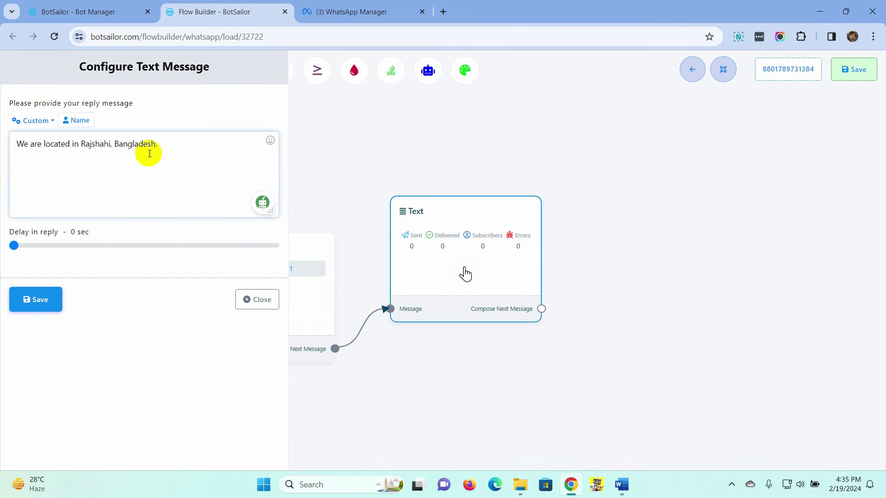
click(39, 301)
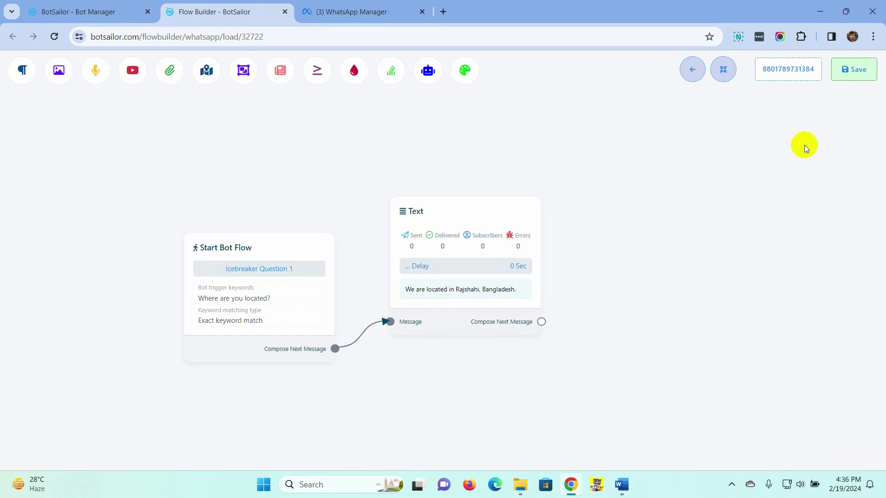
click(853, 76)
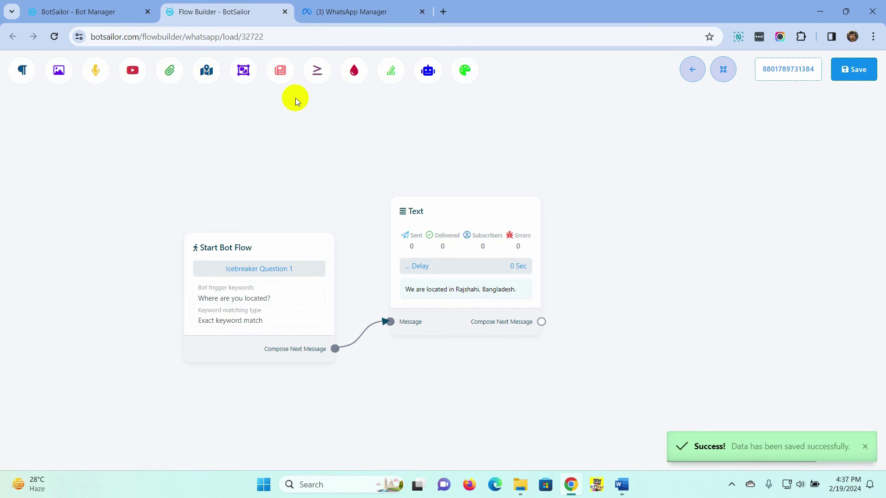
Step: Create a reply flow titled Icebreaker Question 2 with the copied keyword 'What are your opening hours?'
click(284, 11)
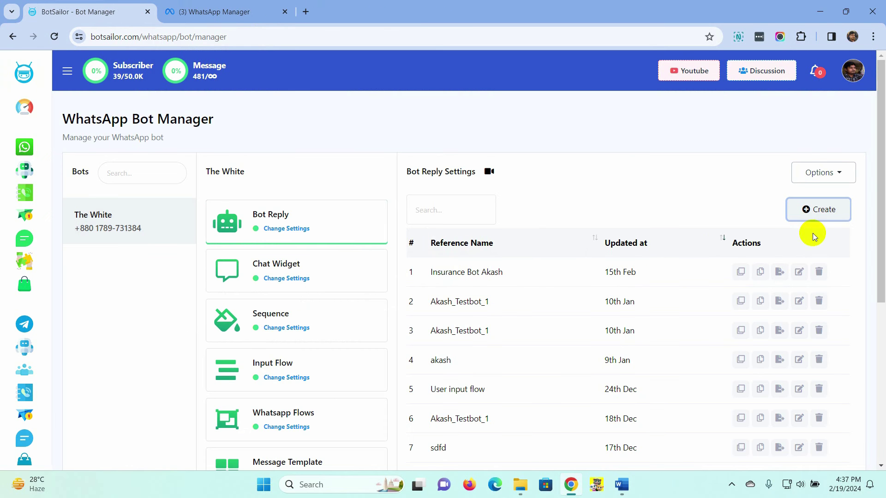
click(824, 210)
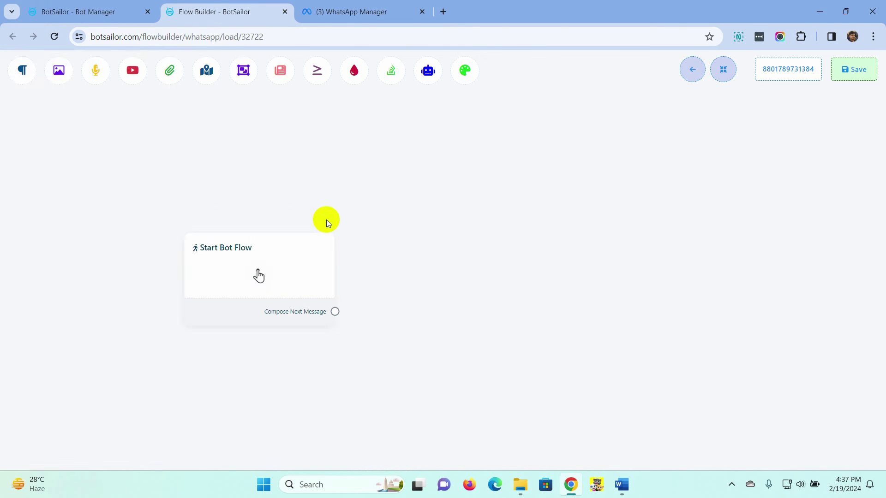
double_click(278, 275)
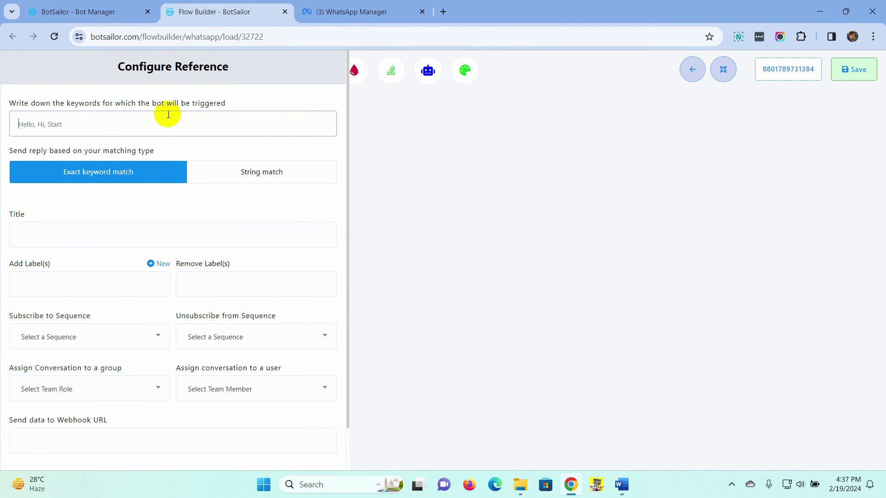
click(355, 12)
drag(288, 299, 451, 298)
key(ctrl+c)
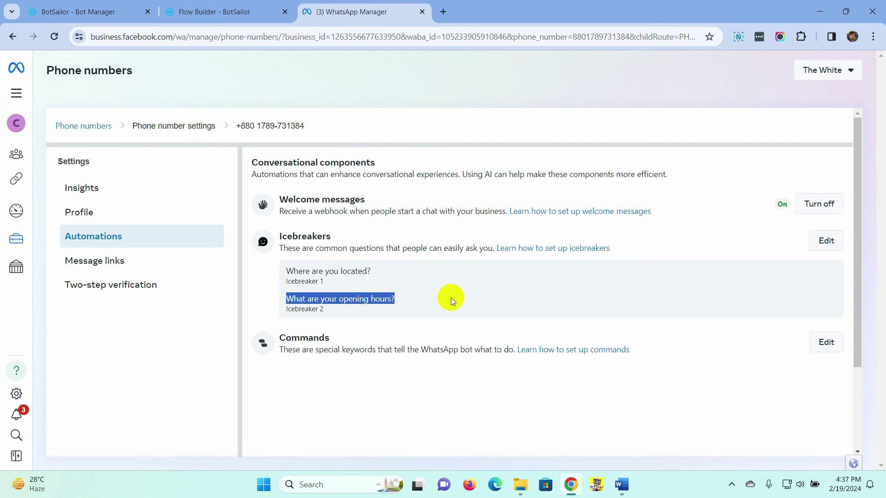
click(176, 4)
click(65, 130)
key(ctrl+v)
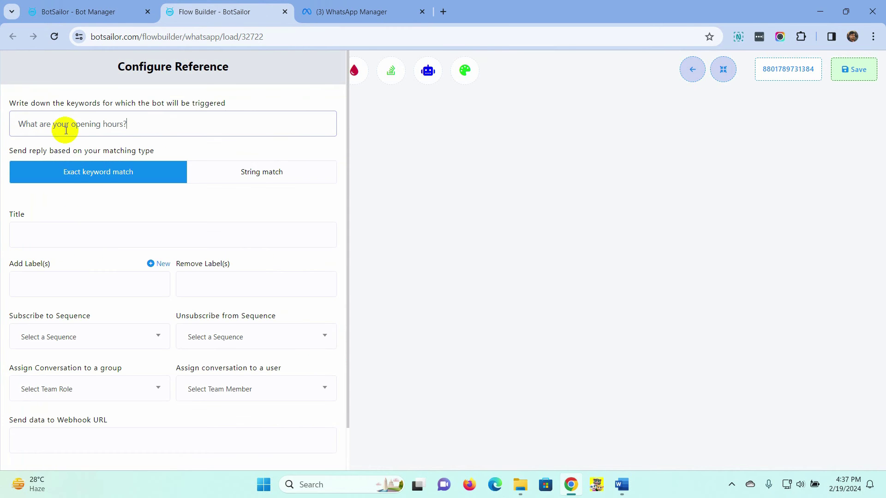
click(67, 237)
text(Icebreaker Question 2)
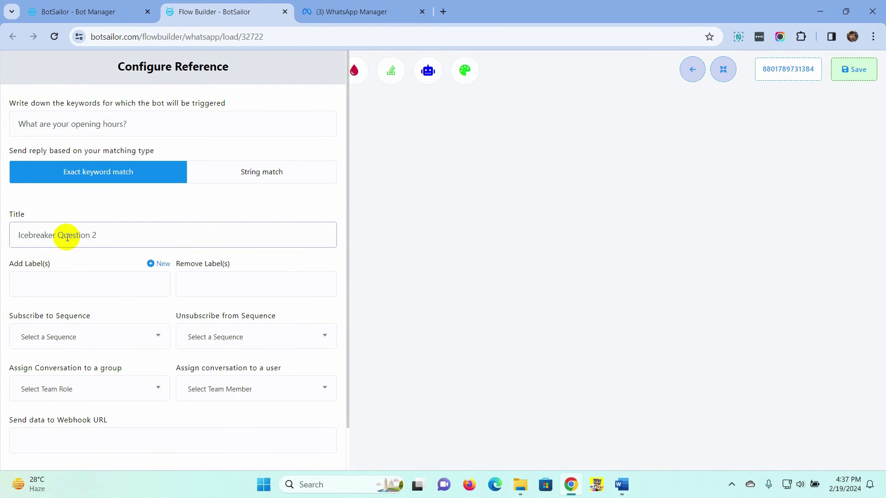
scroll(67, 237, down, 1)
Step: Connect a Text reply 'We are open 24/7. You can contact us anytime. Thank you.' and save
click(33, 450)
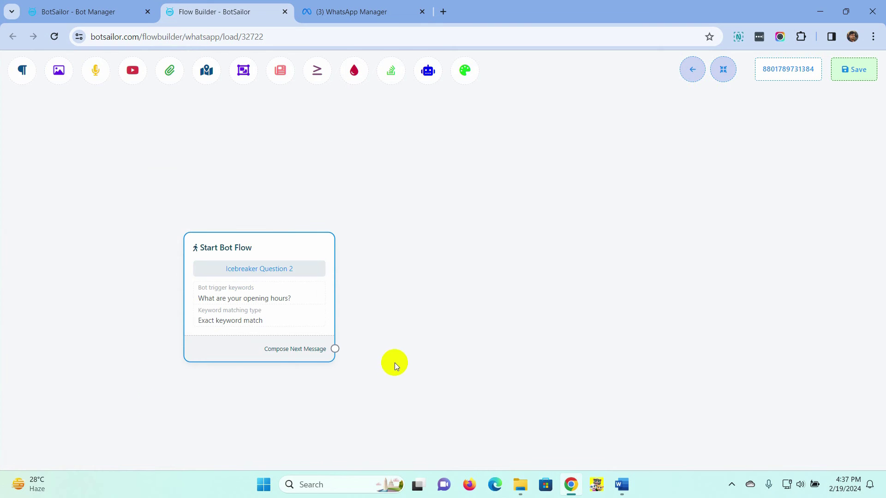
drag(339, 353, 397, 209)
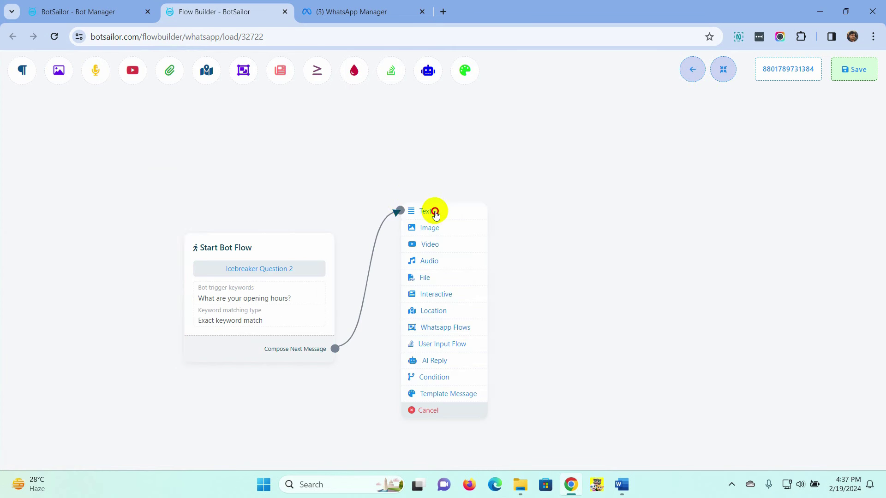
click(431, 210)
text(We are open 24/)
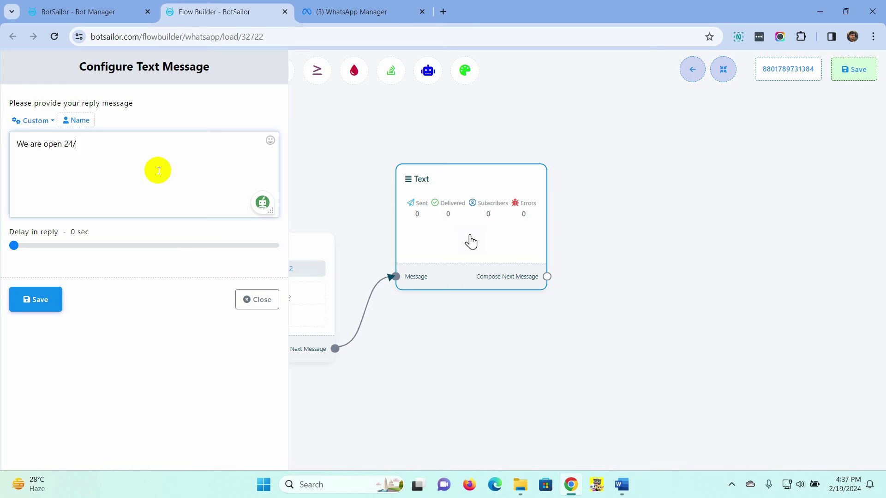
text(7. You can contact us anytime. Thank you.)
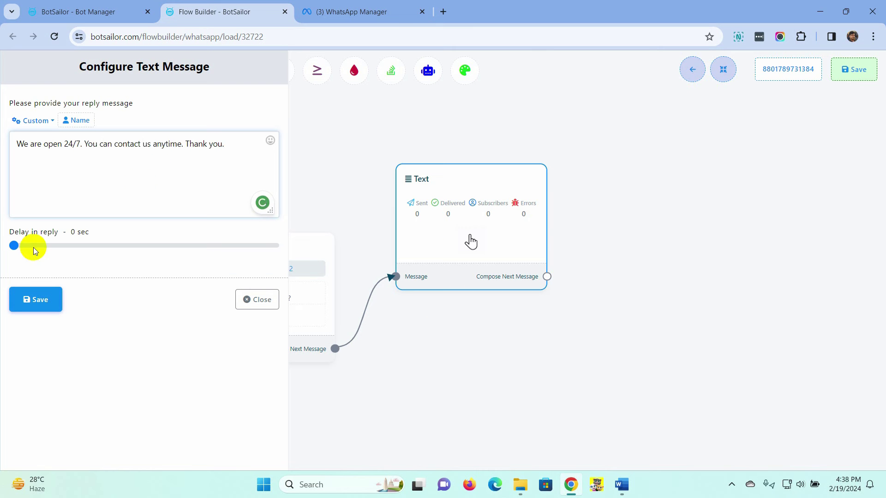
click(35, 301)
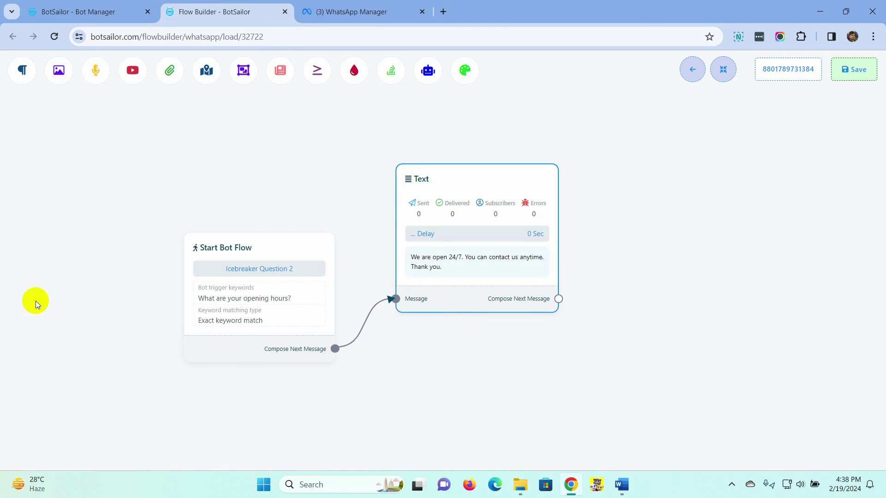
click(858, 74)
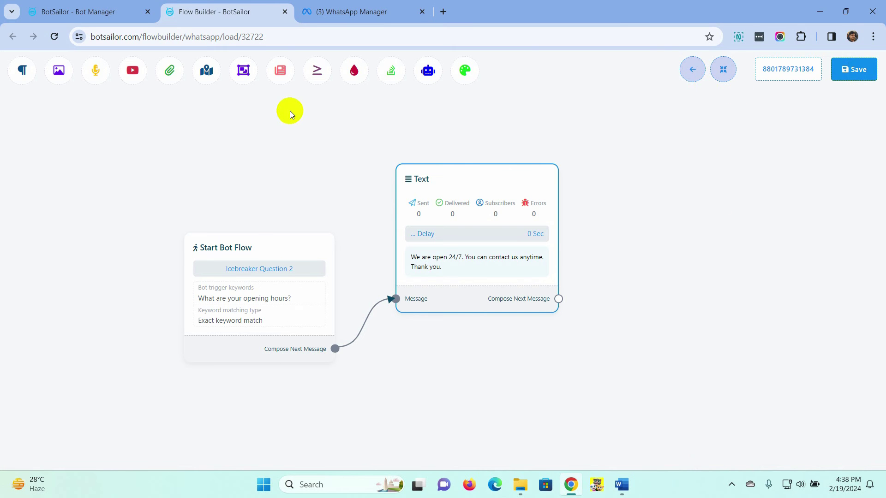
Step: In the Commands editor, add /information with the description 'Get more information.'
click(285, 12)
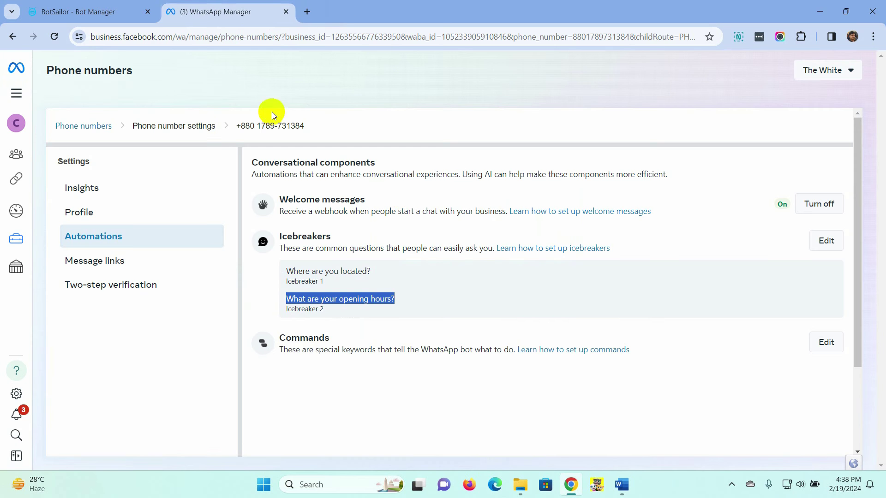
click(384, 330)
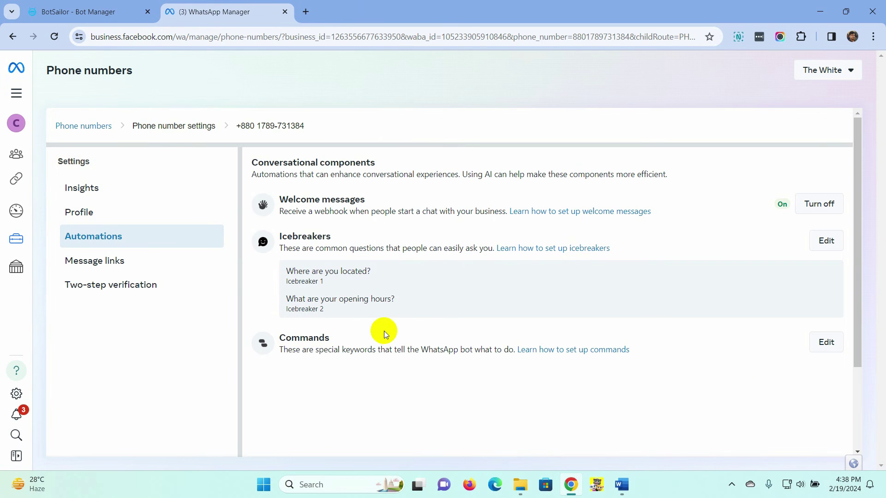
drag(276, 339, 330, 340)
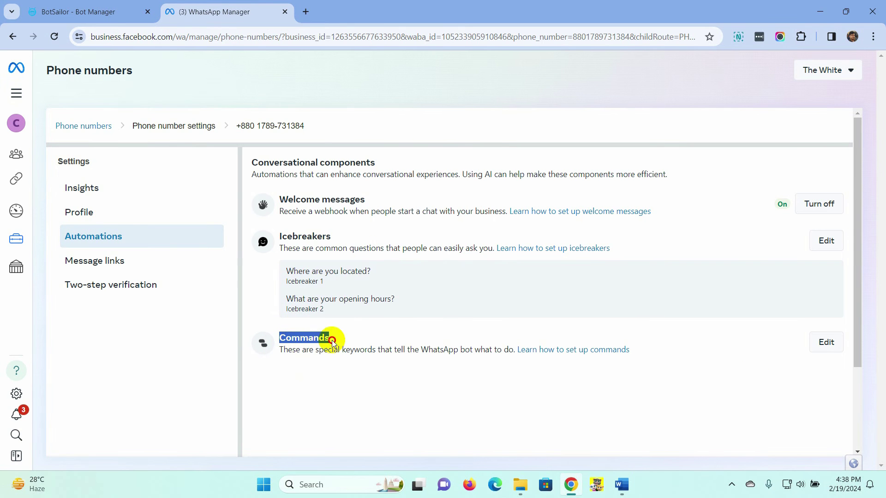
click(826, 343)
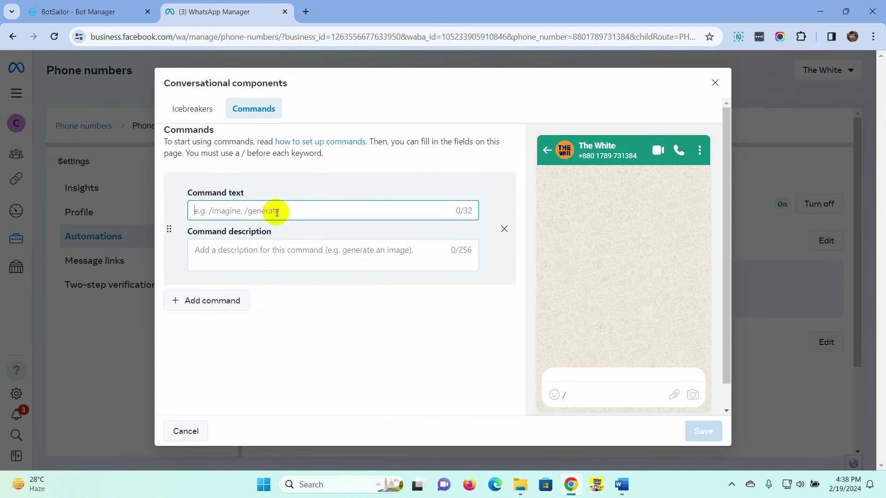
text(/in)
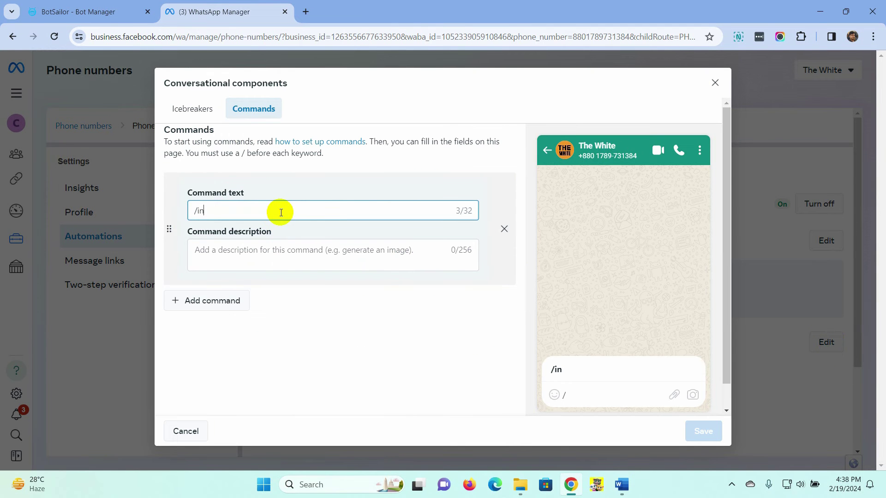
text(formation)
click(226, 252)
text(more )
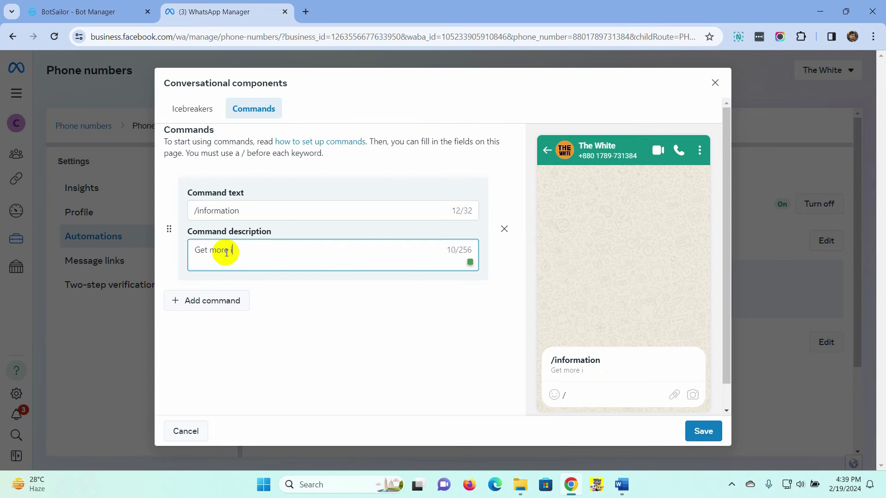
text(information.)
click(300, 311)
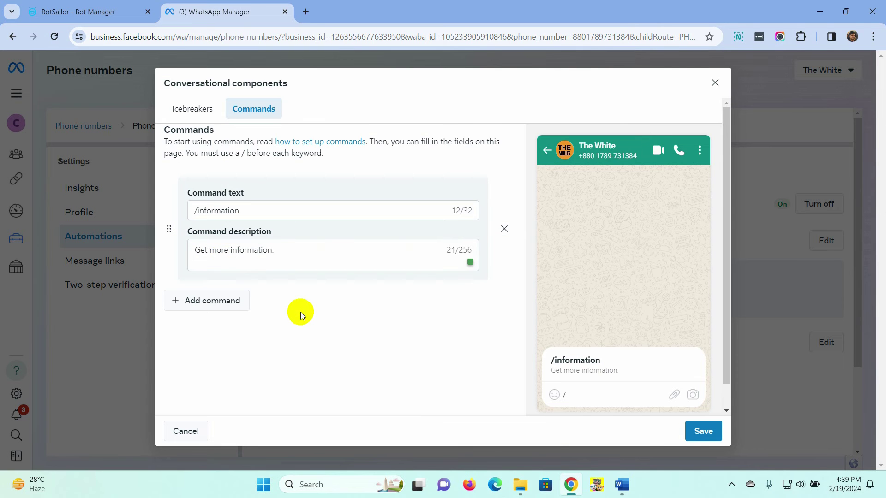
Step: Add /new with 'Show new arrivals.', save both commands, and copy /information back to BotSailor
click(232, 309)
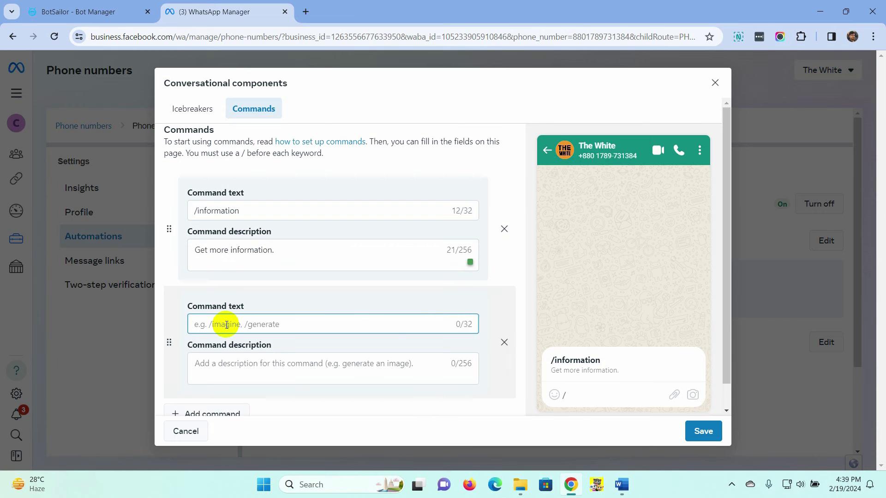
text(/new)
key(Tab)
text(Show new arrivals.)
scroll(315, 383, down, 1)
click(314, 386)
click(702, 430)
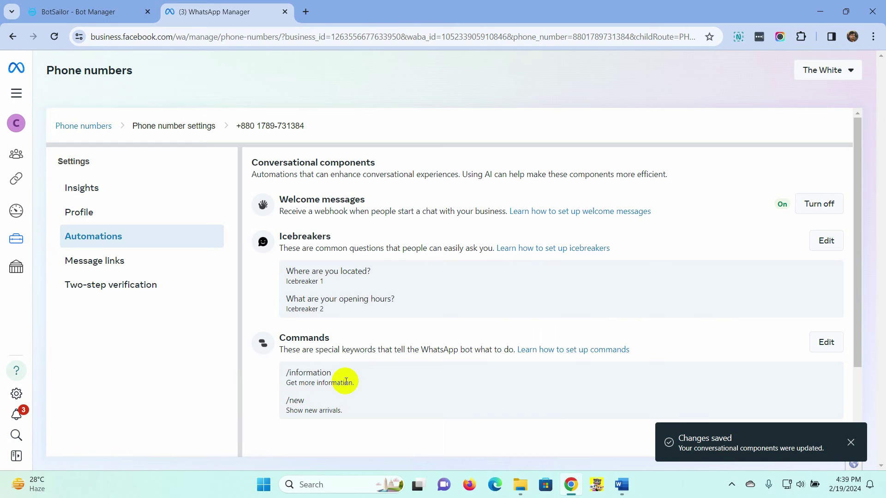
drag(342, 374, 281, 376)
key(ctrl+c)
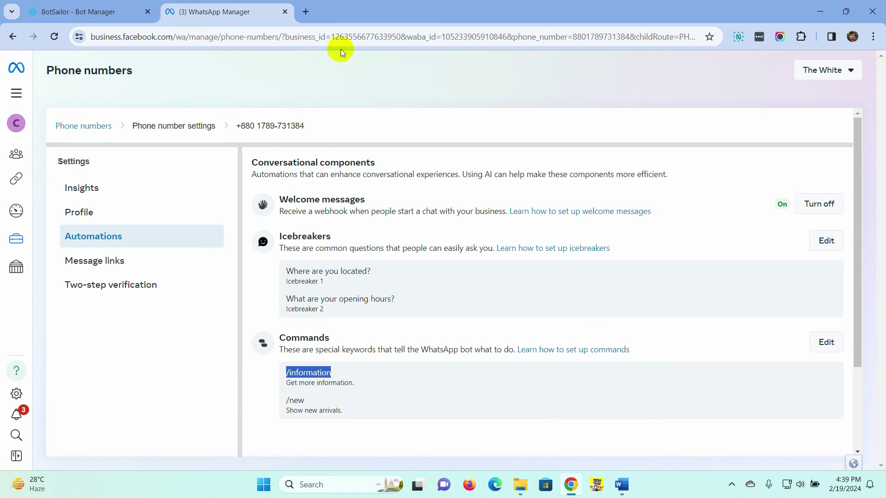
click(99, 11)
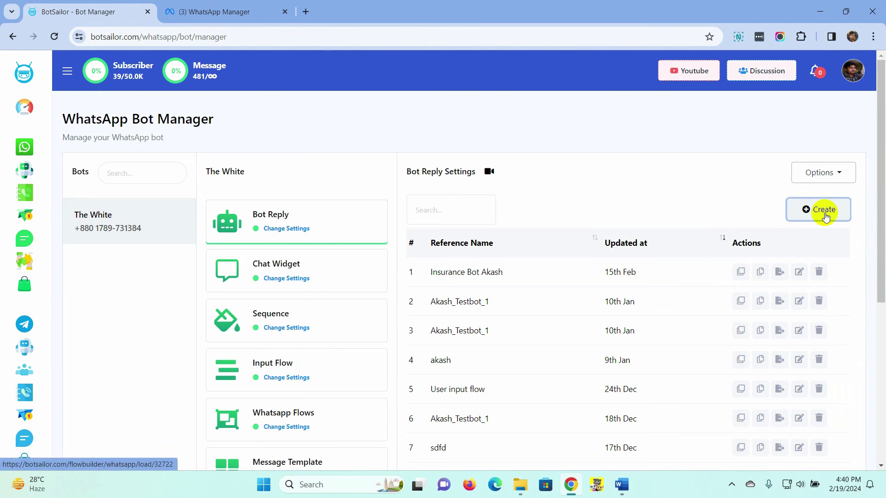
Step: Create a reply flow titled Command1 triggered by the exact keyword /information
click(824, 212)
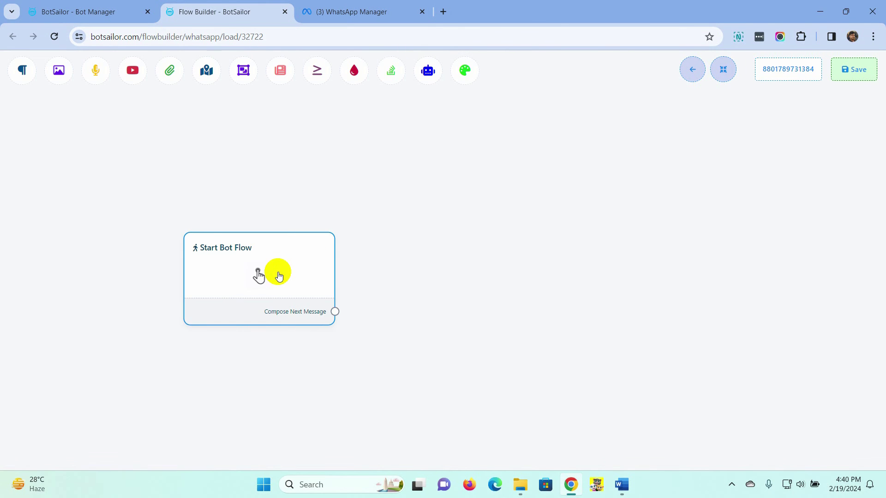
click(278, 275)
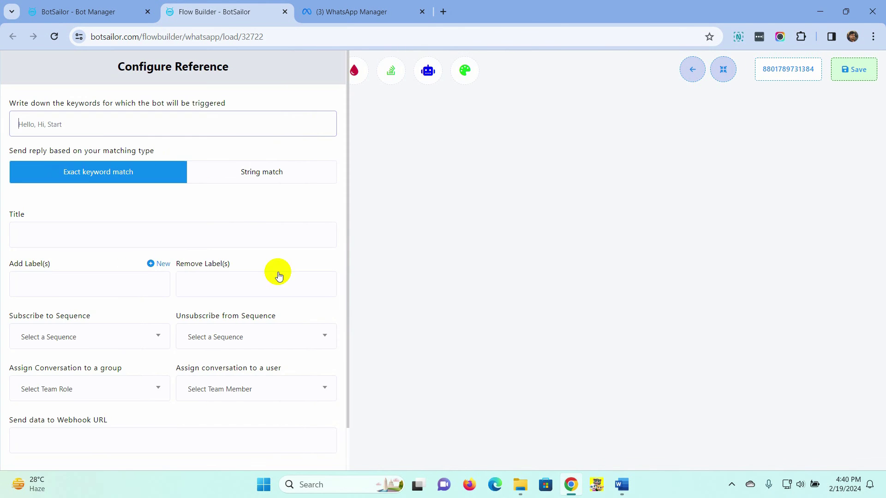
click(90, 125)
key(ctrl+v)
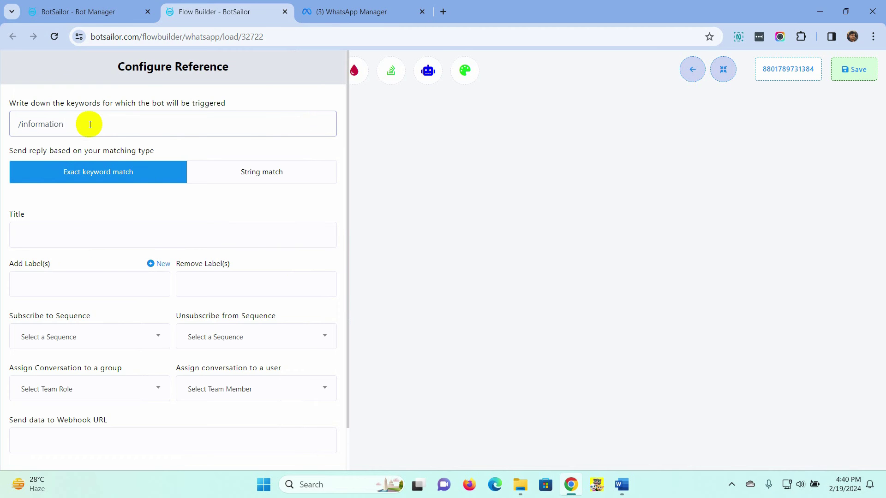
click(65, 239)
text(Command)
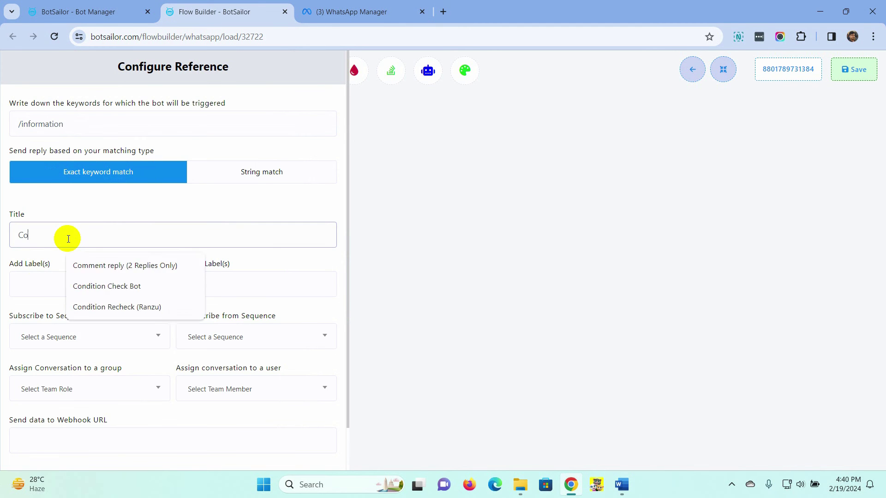
scroll(58, 341, down, 1)
click(45, 454)
drag(335, 349, 376, 209)
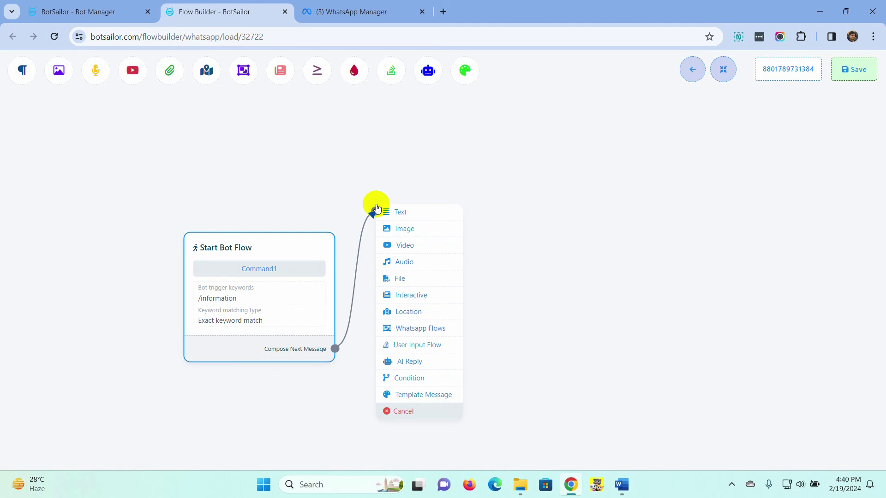
Step: Add a Text reply pointing users to the website and contact e-mail, then save and close the /information flow
click(413, 211)
drag(489, 286, 451, 238)
double_click(451, 237)
click(138, 171)
text(To know more about us please read our websi)
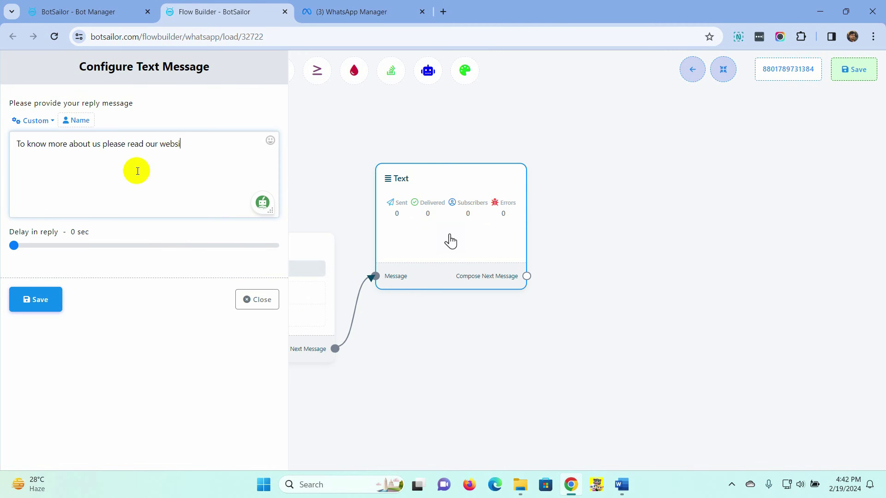
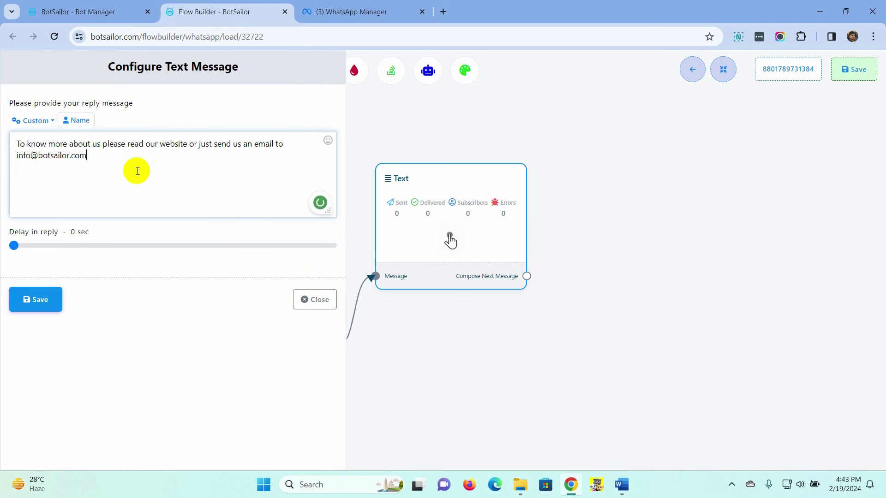
click(36, 300)
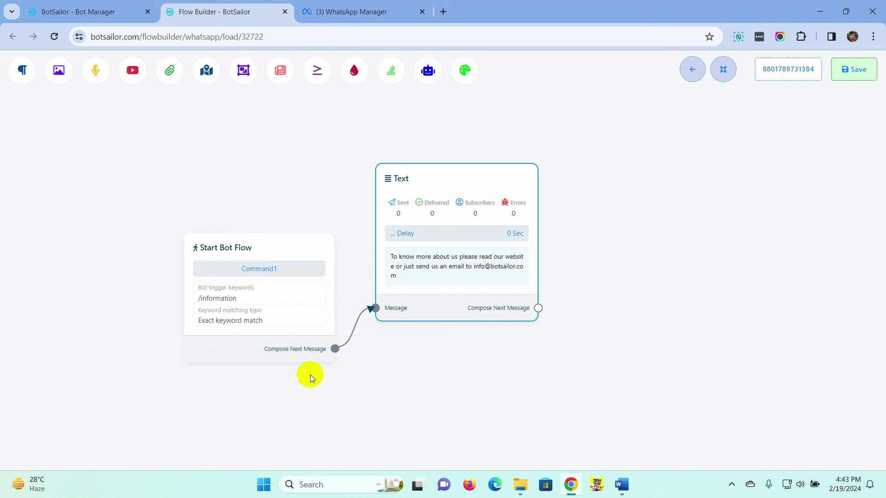
click(859, 73)
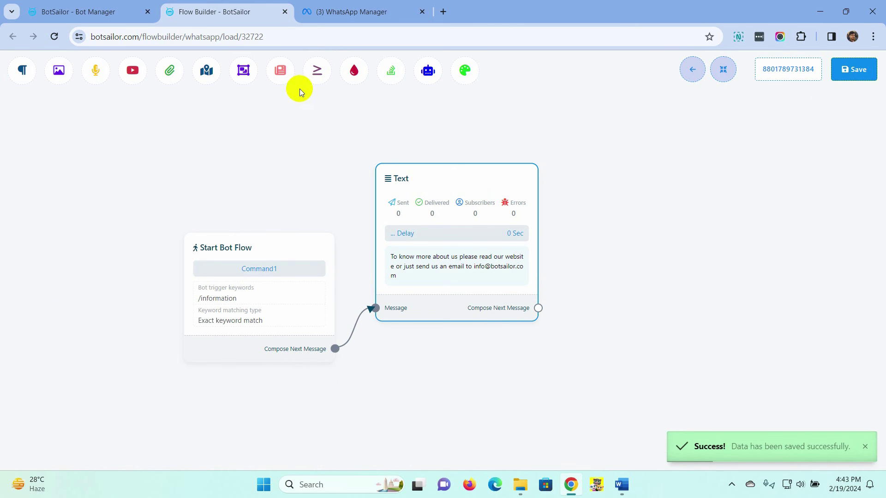
click(283, 12)
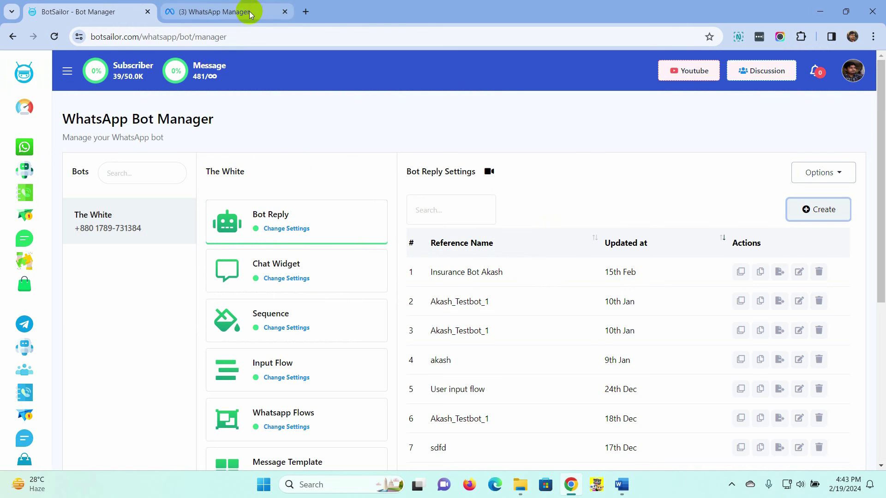
Step: Create a new flow triggered by the copied keyword /new and titled 'Command'
click(240, 13)
drag(320, 402, 280, 402)
key(ctrl+c)
click(76, 12)
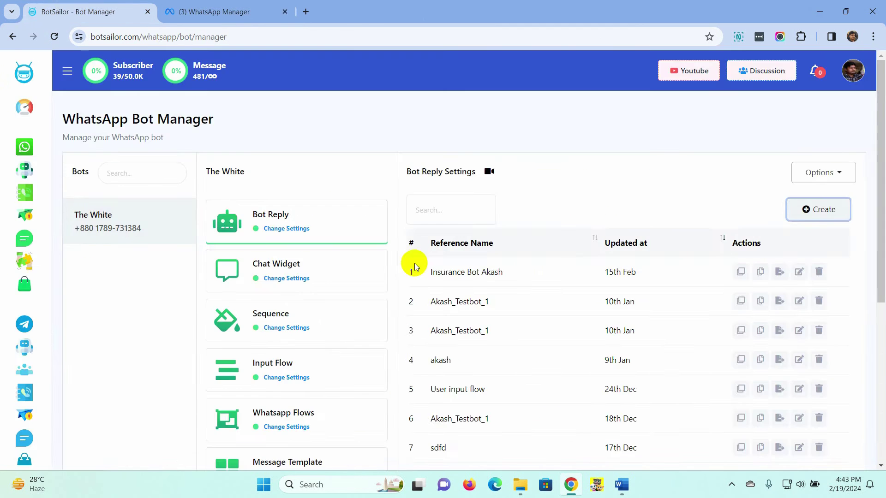
click(817, 208)
click(270, 275)
click(162, 125)
key(ctrl+v)
click(74, 234)
text(Command)
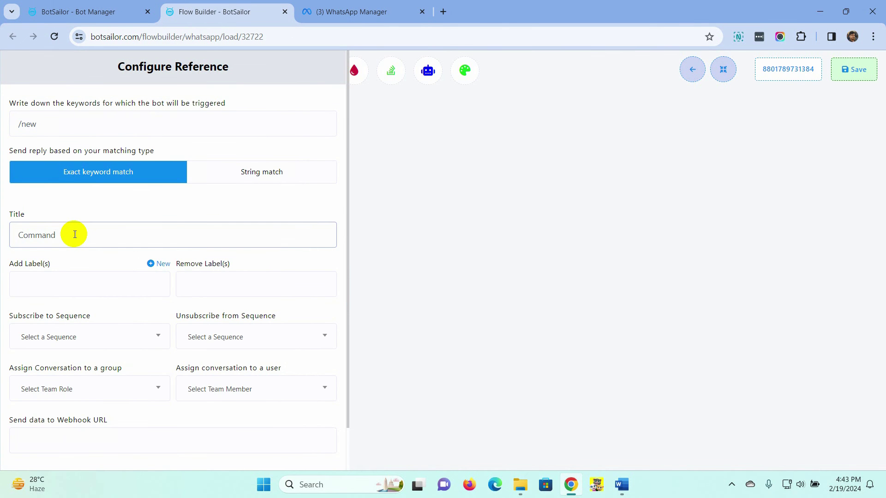
scroll(69, 300, down, 1)
click(35, 450)
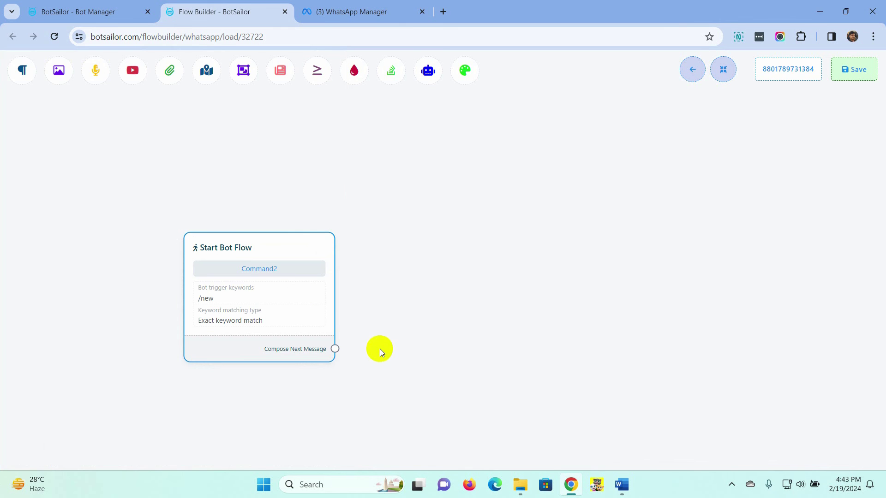
Step: Add a Text reply 'Please visit our website for new arrivals. Thank you', then save and close the flow
drag(346, 359, 381, 213)
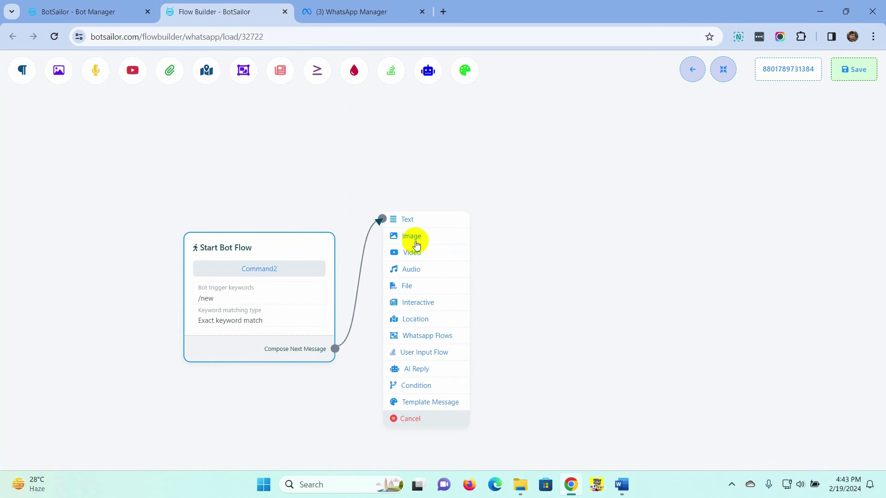
click(396, 218)
double_click(439, 276)
click(186, 186)
text(Please visit our website fo)
key(BackSpace)
key(BackSpace)
key(BackSpace)
text(our website for new arrivals.)
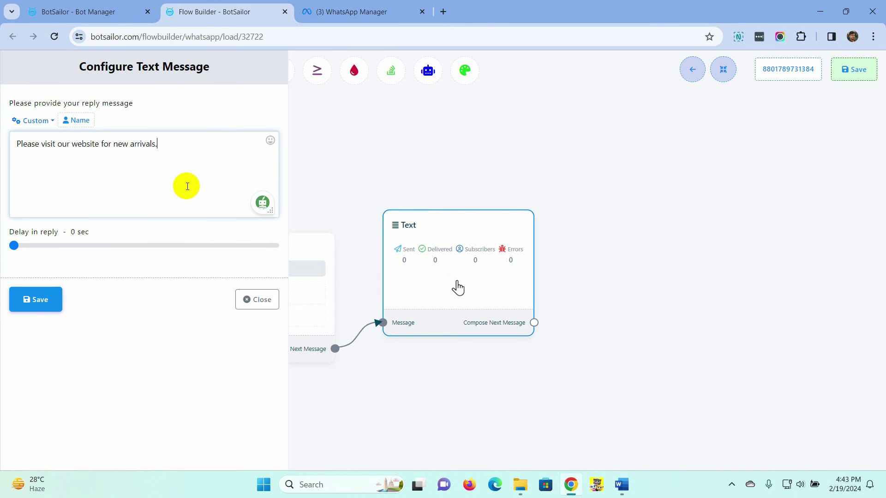
text( Thank you)
click(35, 299)
click(853, 69)
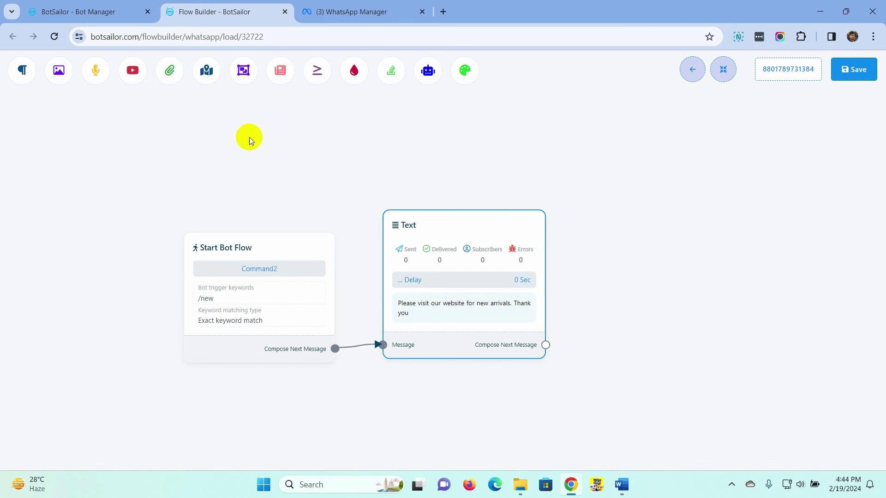
click(284, 12)
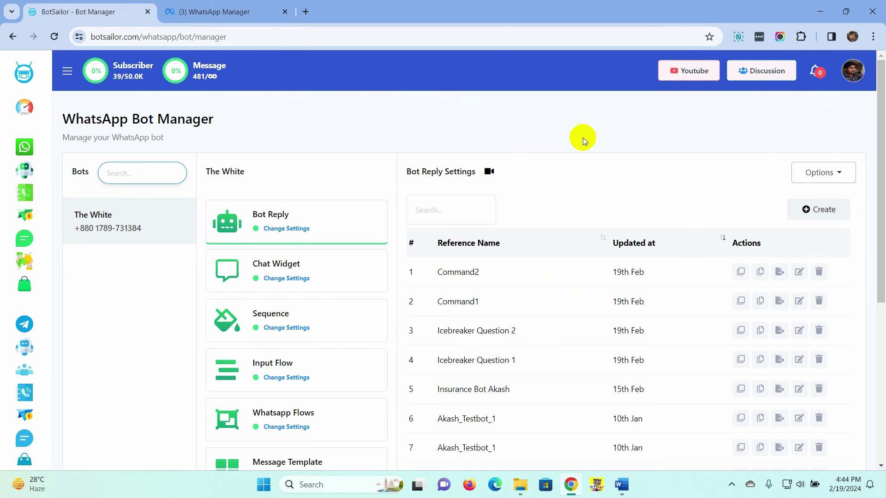
Step: Create a new flow with exact keyword 'location' and title 'Location collection bot'
click(816, 209)
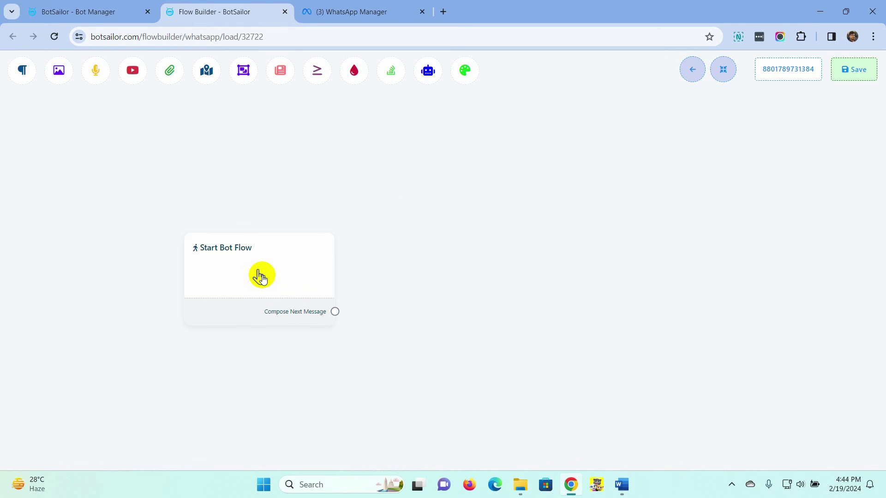
double_click(261, 278)
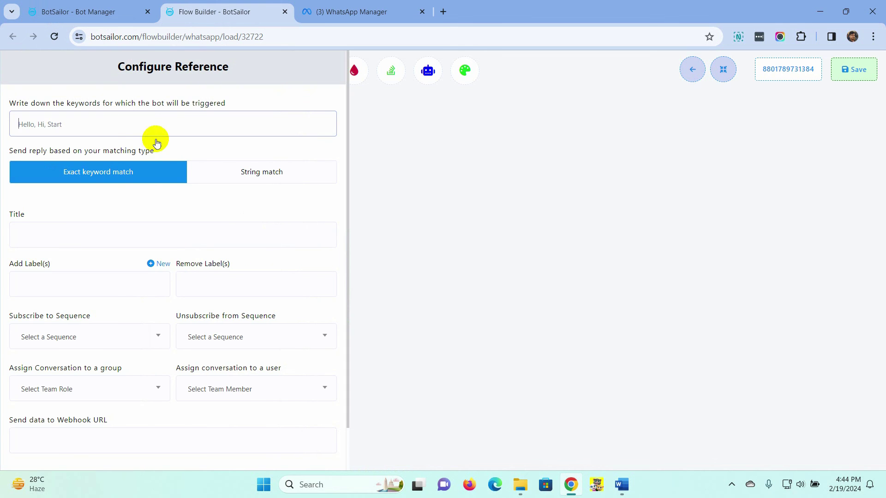
click(132, 122)
text(location)
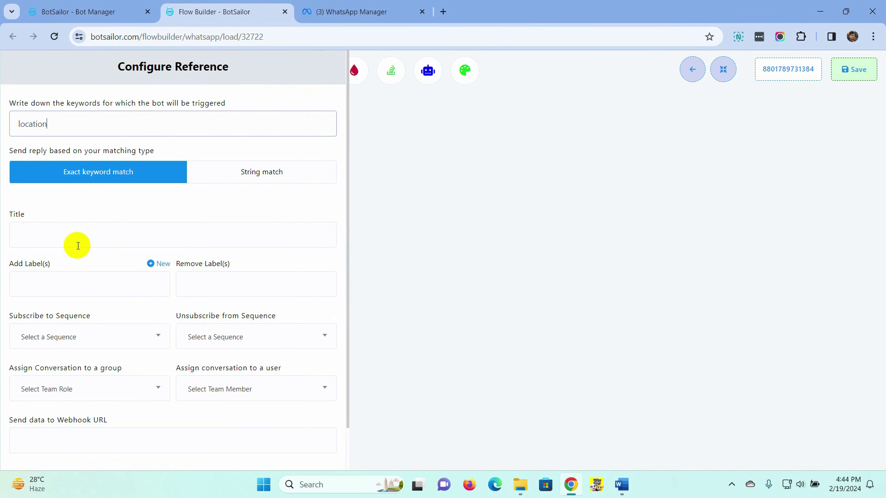
click(76, 235)
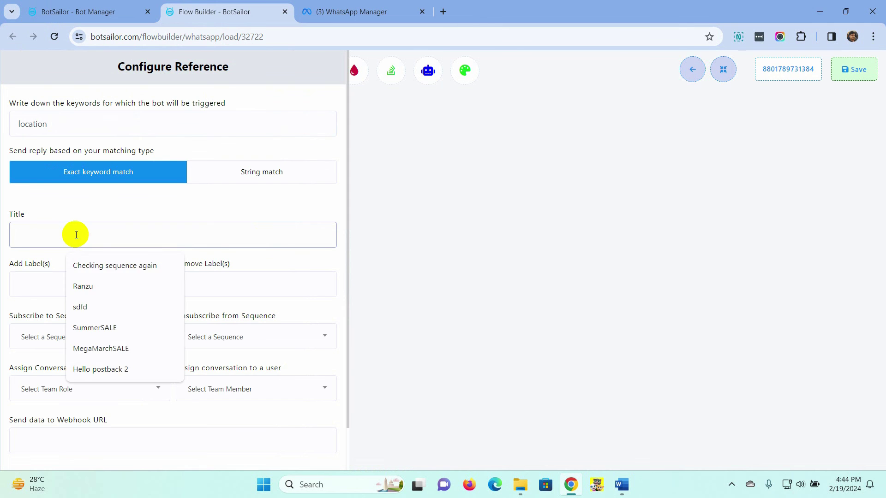
text(Location collection bot)
scroll(76, 235, down, 1)
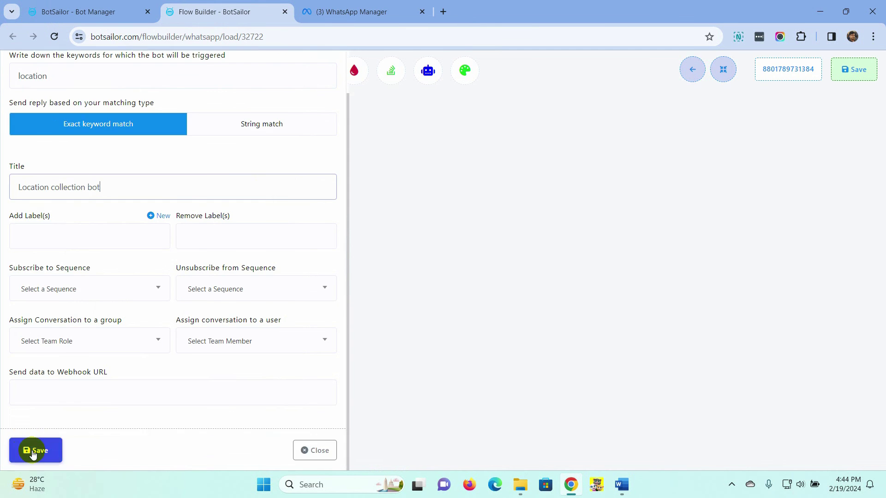
click(32, 450)
Step: Connect a Location node asking users to tap the button below to send their location
drag(425, 150, 426, 152)
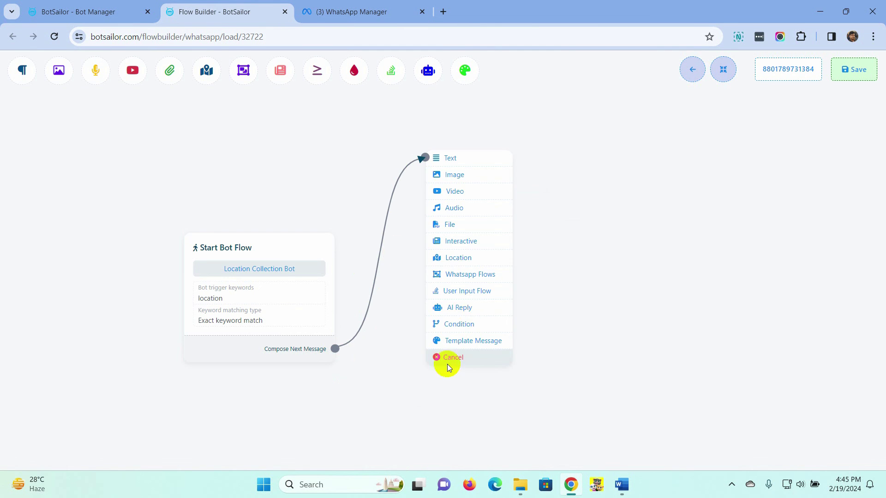
click(460, 259)
drag(534, 336, 466, 281)
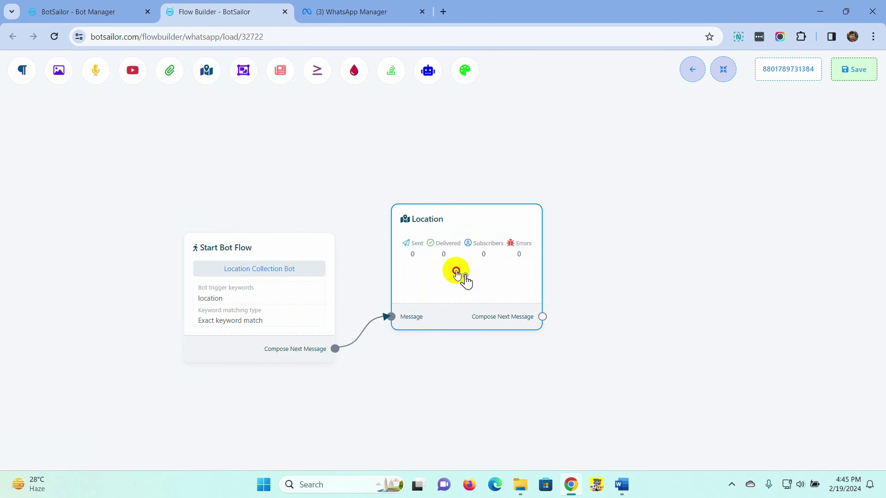
double_click(454, 272)
click(131, 152)
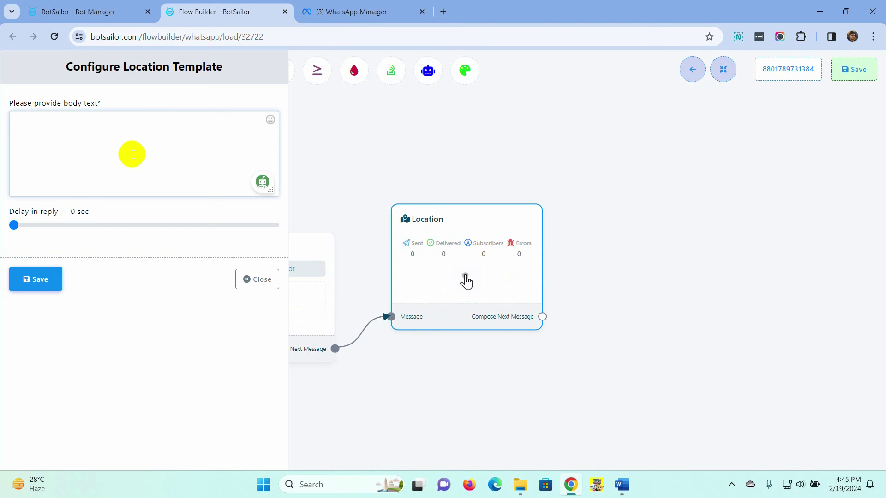
text(We need to know your location. Plea)
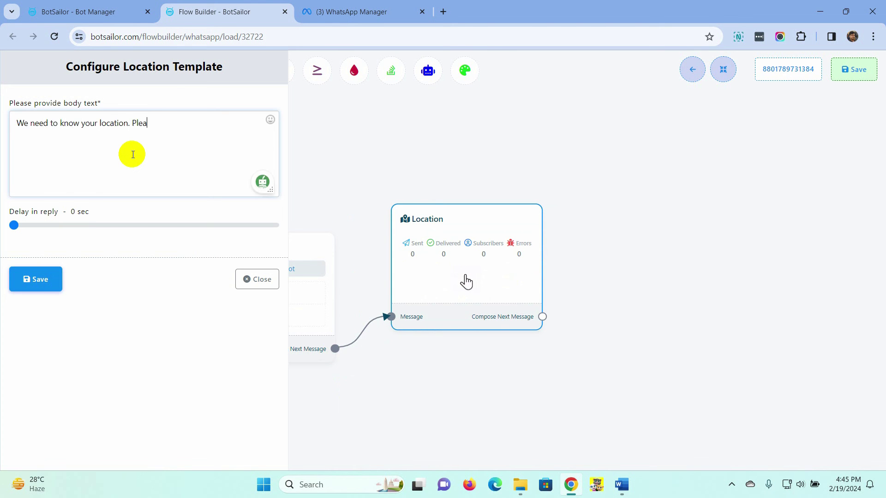
text(se click on the button below to send us your location)
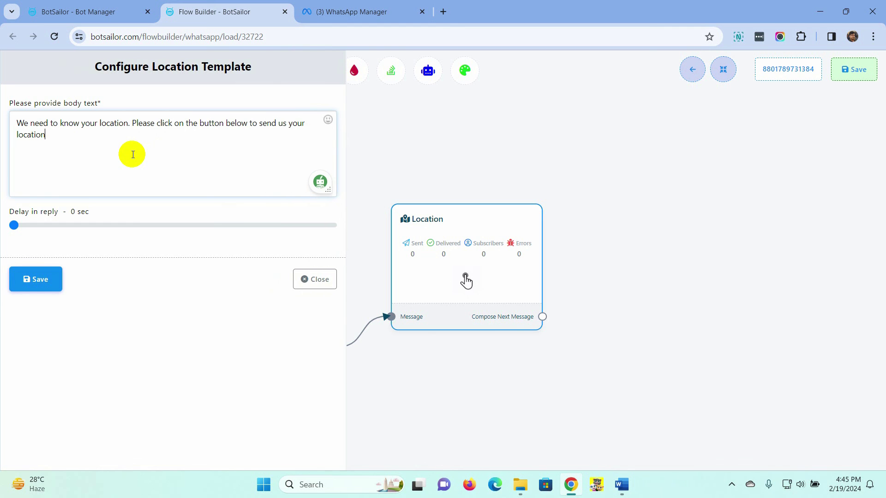
text(. Thank you)
click(38, 278)
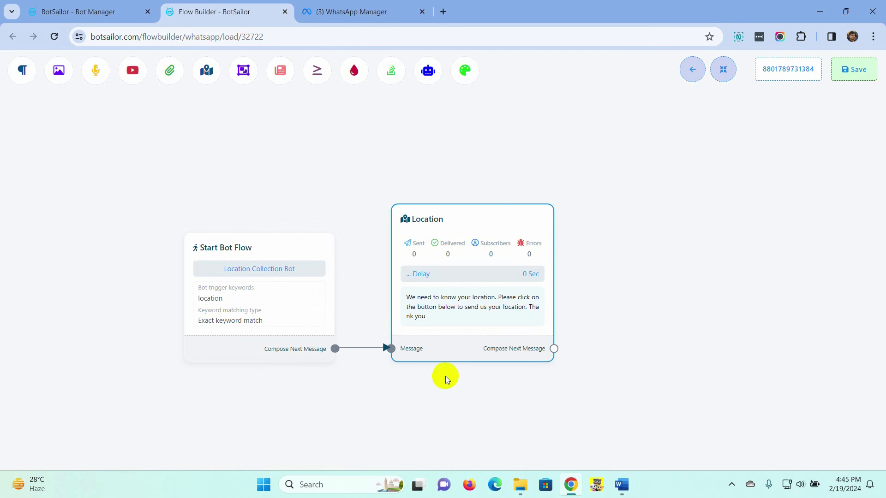
Step: Save the location flow, then tap 'Where are you located?' in WhatsApp to get the Rajshahi reply
click(854, 70)
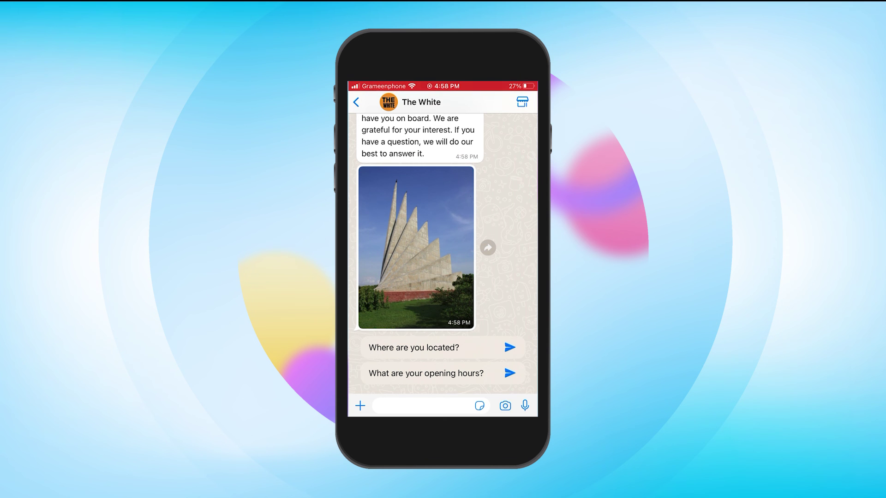
click(414, 347)
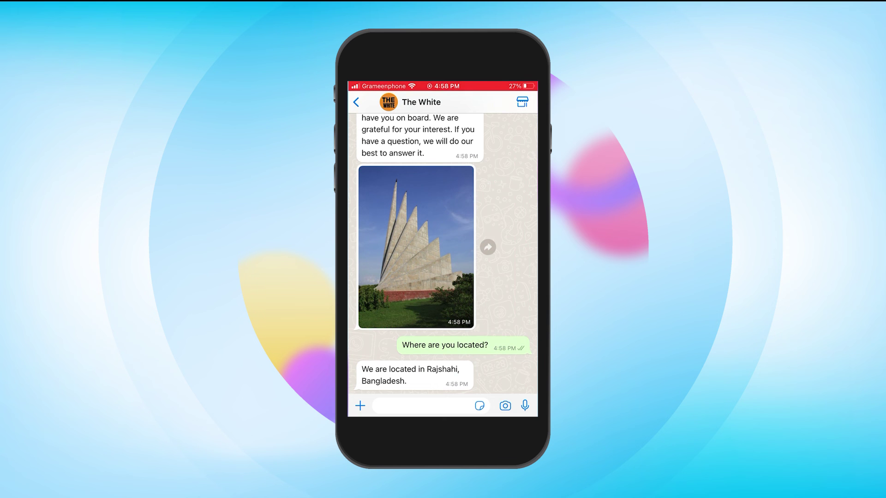
Step: Send the /information command to the bot from WhatsApp
click(423, 406)
click(360, 404)
text(/)
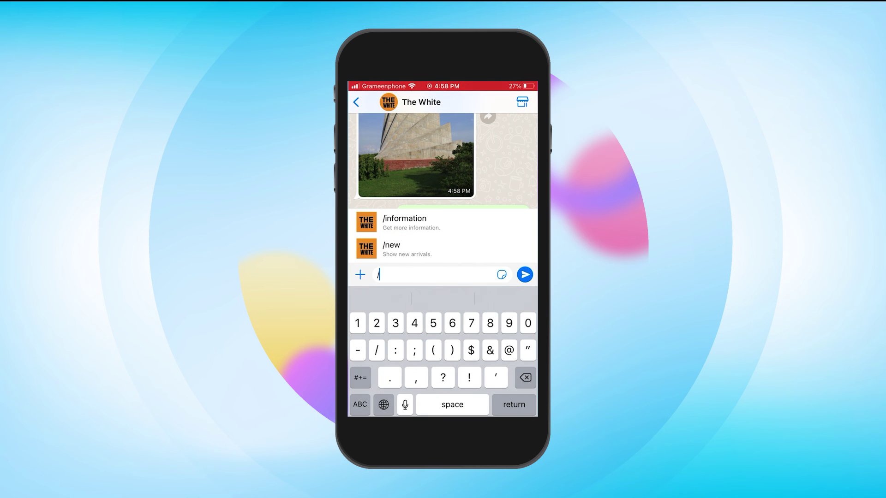
click(404, 222)
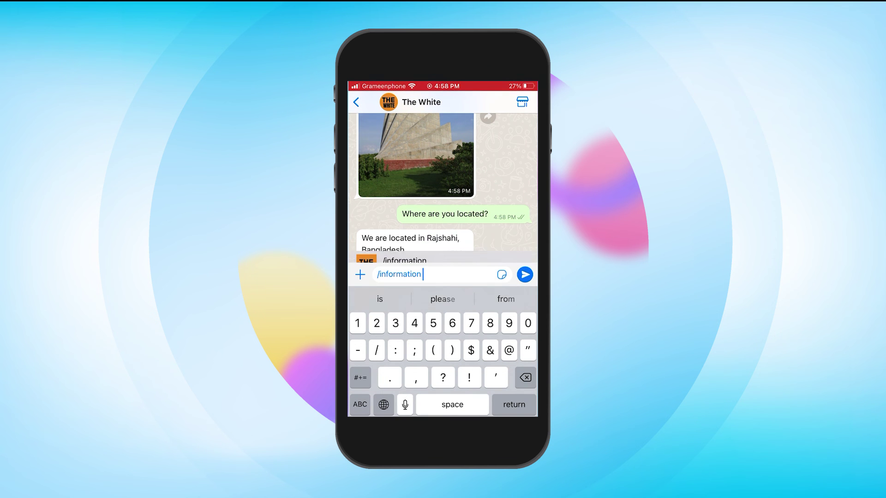
click(525, 274)
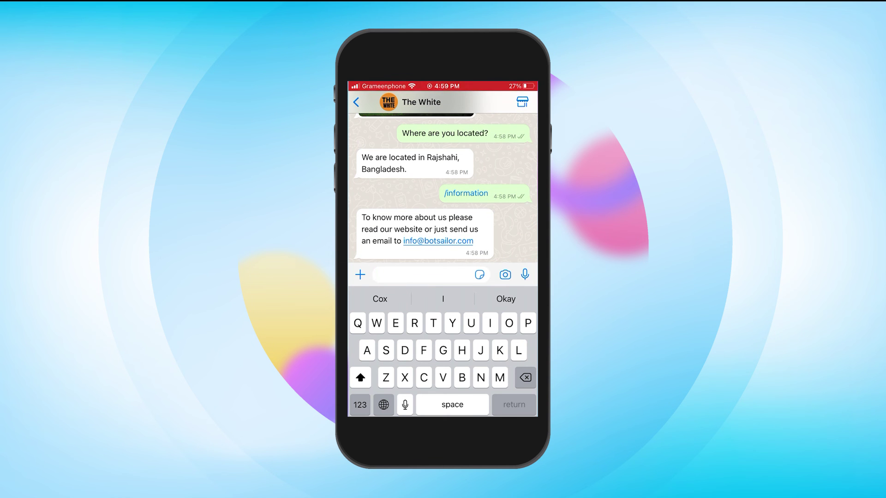
Step: Send 'Location' and share the phone's current location in response to the bot's request
text(Location)
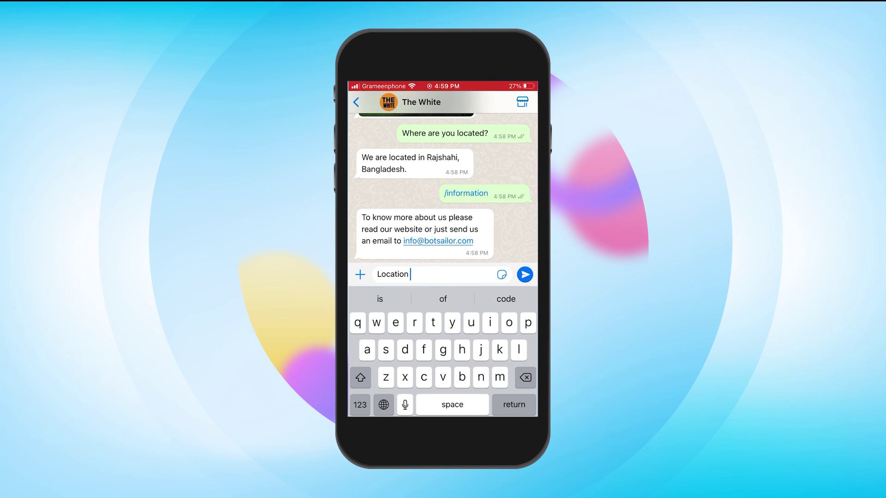
click(525, 274)
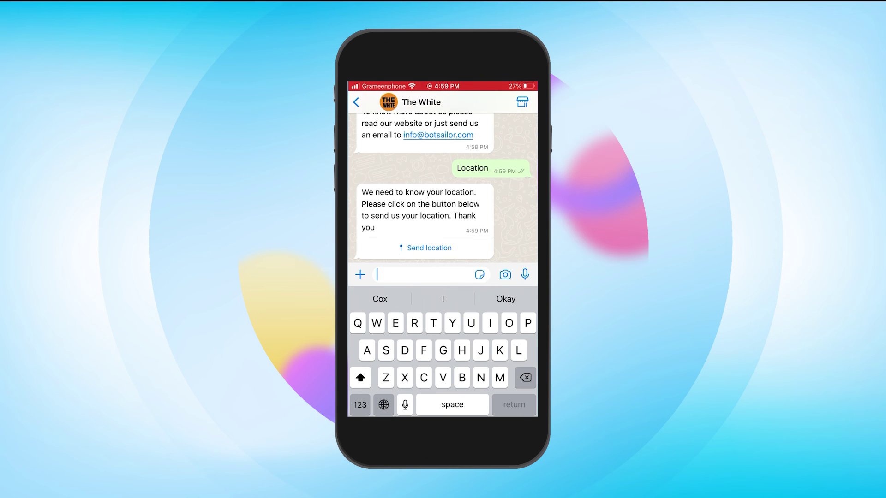
click(429, 248)
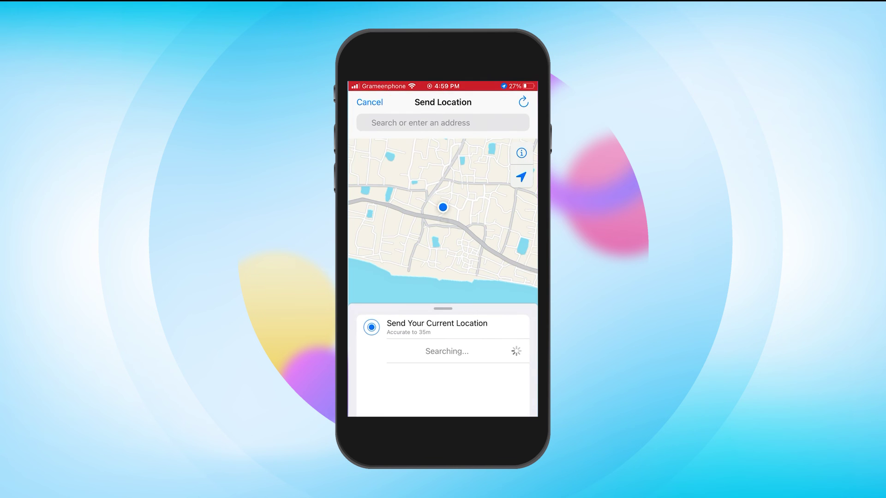
click(437, 327)
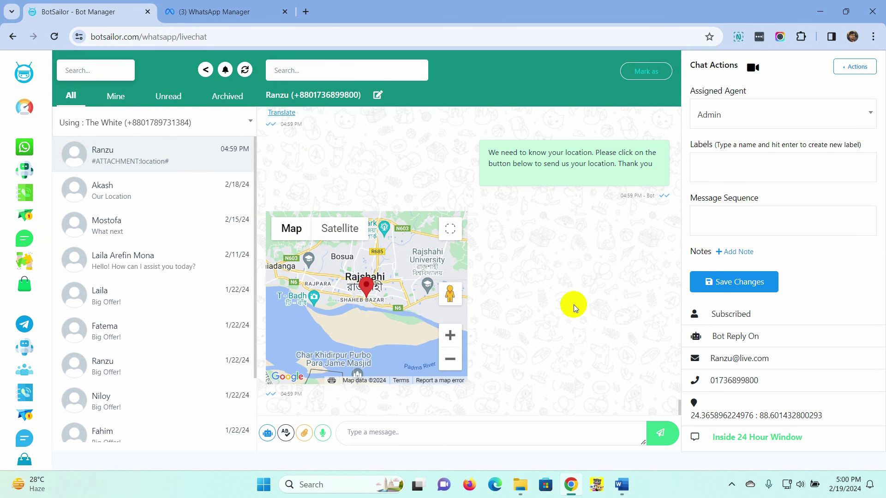
Step: Scroll through the live chat to inspect the shared Rajshahi location map
scroll(574, 304, up, 5)
scroll(574, 305, down, 5)
scroll(379, 311, up, 2)
scroll(404, 307, down, 2)
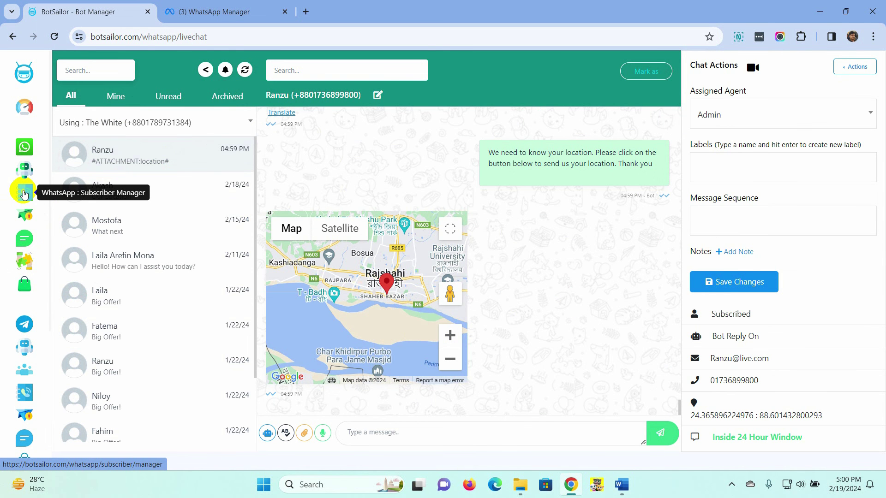
Step: View the stored coordinates in the subscriber's Subscriber Manager profile, then return to the Dashboard
click(25, 194)
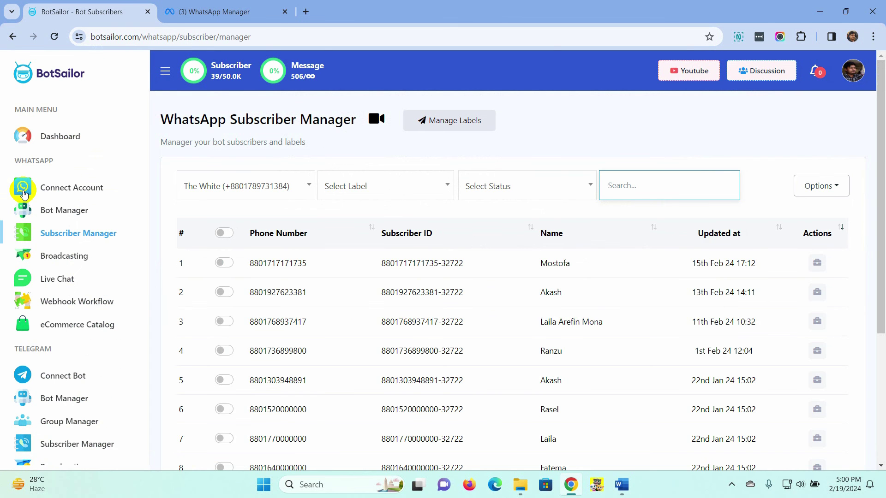
click(816, 351)
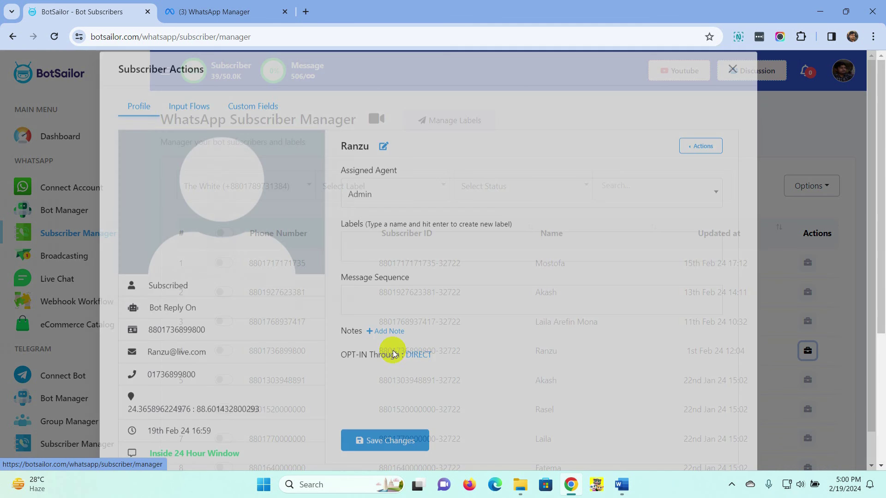
scroll(224, 341, down, 1)
drag(261, 390, 128, 390)
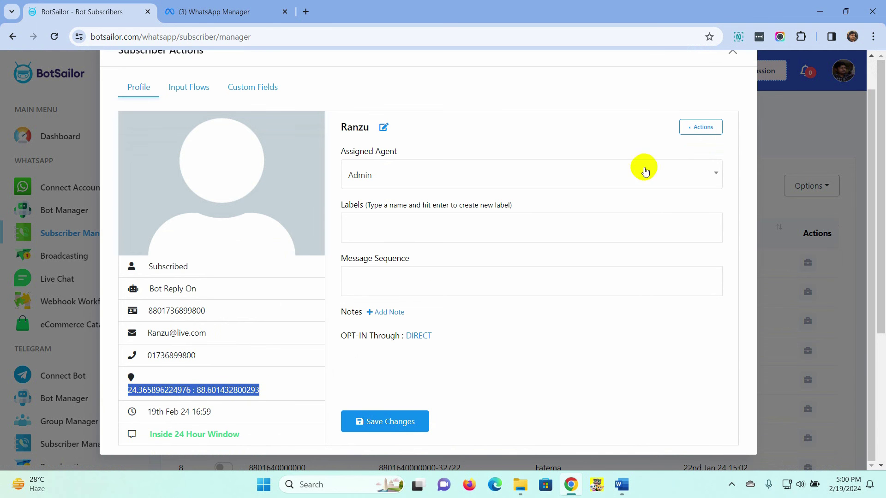
scroll(733, 62, up, 1)
click(731, 84)
click(70, 141)
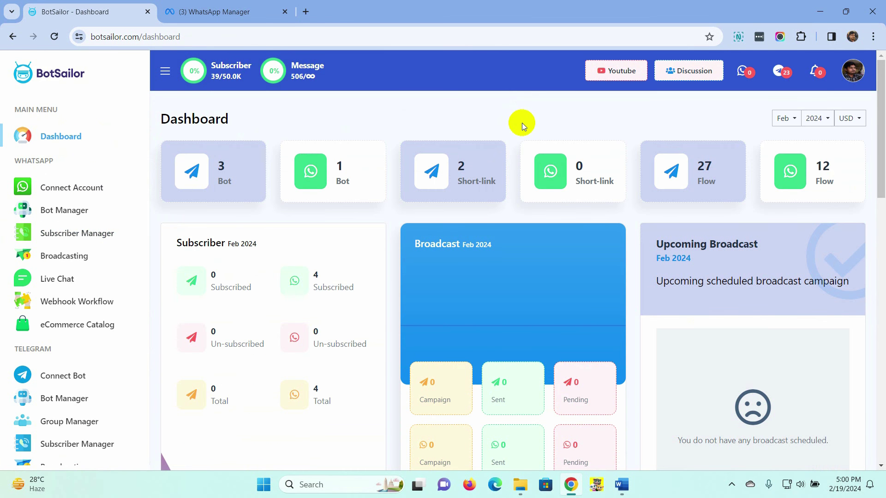